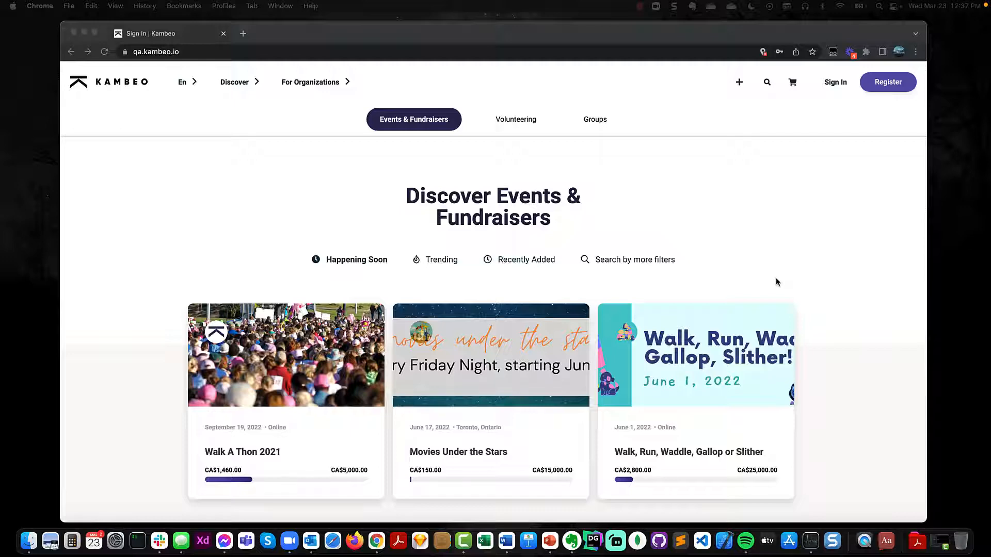
Step: Open Kambeo's Register Now sign-up form from the home page header
{"action": "left_click", "coordinate": [888, 86]}
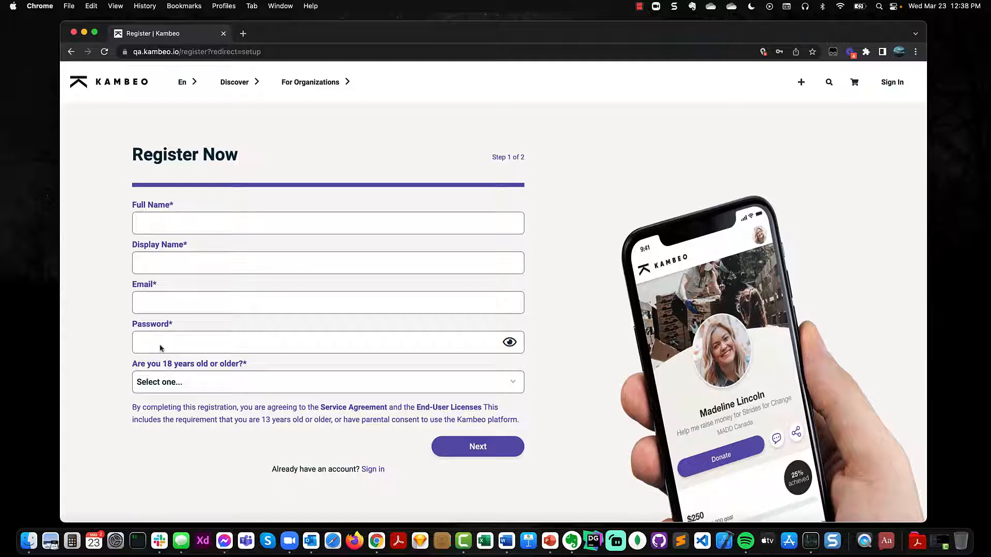
Step: Autofill the full and display names, then enter the account e-mail and password
{"action": "left_click", "coordinate": [154, 227]}
{"action": "left_click", "coordinate": [156, 248]}
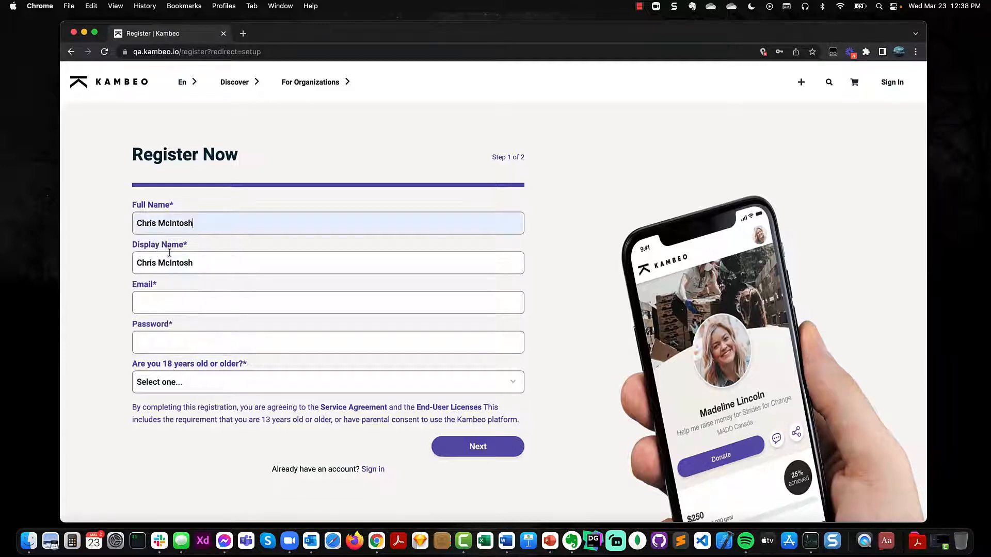
{"action": "left_click", "coordinate": [160, 301]}
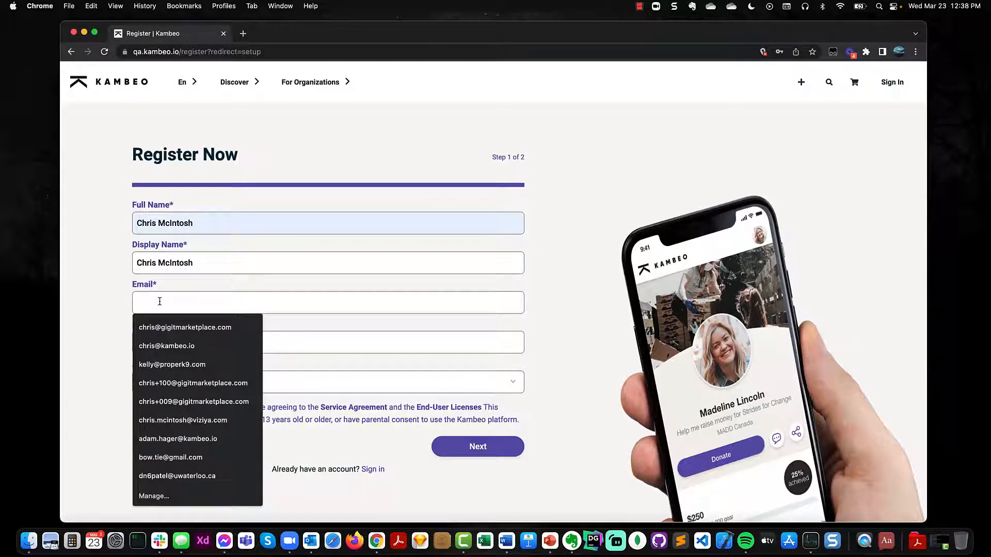
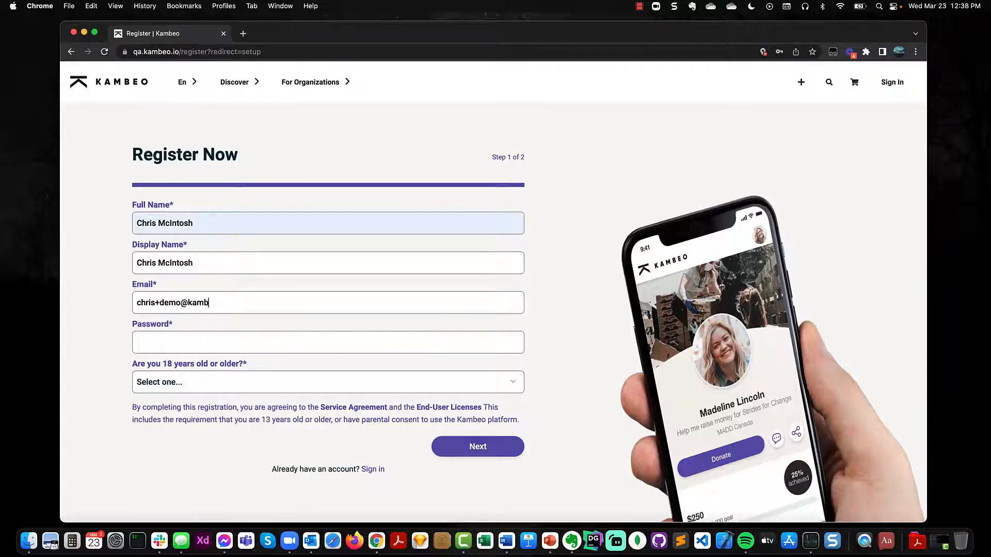
{"action": "key", "text": "Tab"}
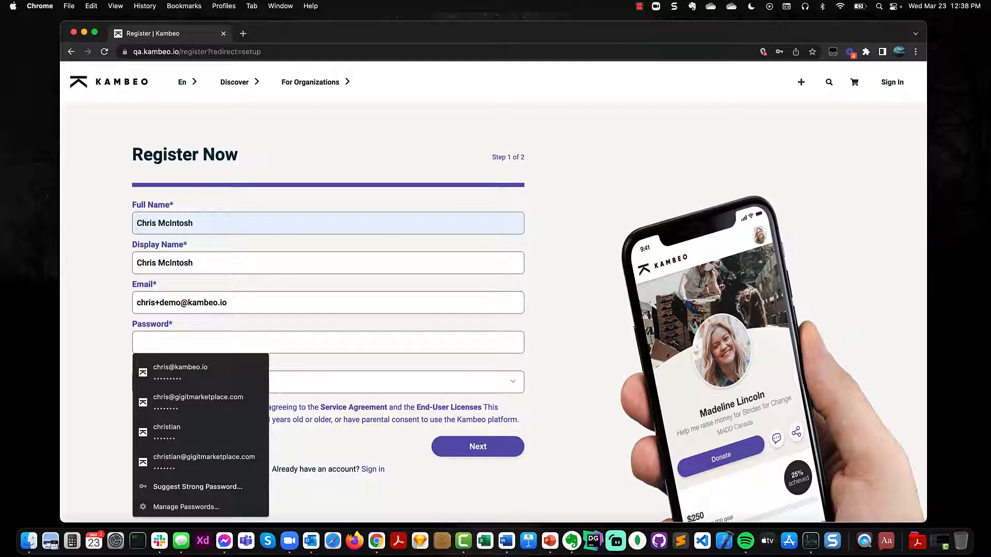
{"action": "type", "text": "•••••••••"}
{"action": "left_click", "coordinate": [556, 340]}
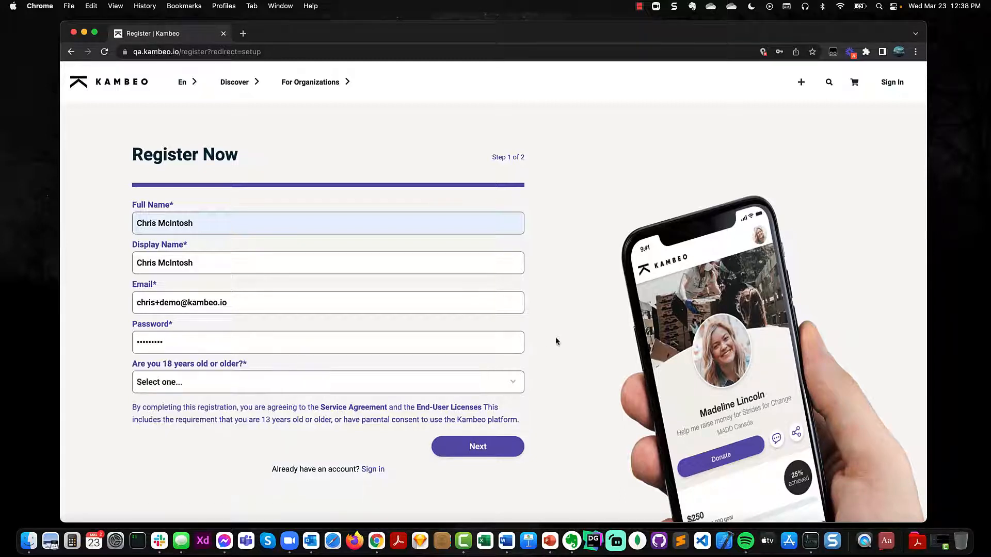
Step: Answer Yes to being 18 or older and continue to avatar selection
{"action": "left_click", "coordinate": [489, 380]}
{"action": "left_click", "coordinate": [417, 414]}
{"action": "left_click", "coordinate": [503, 448]}
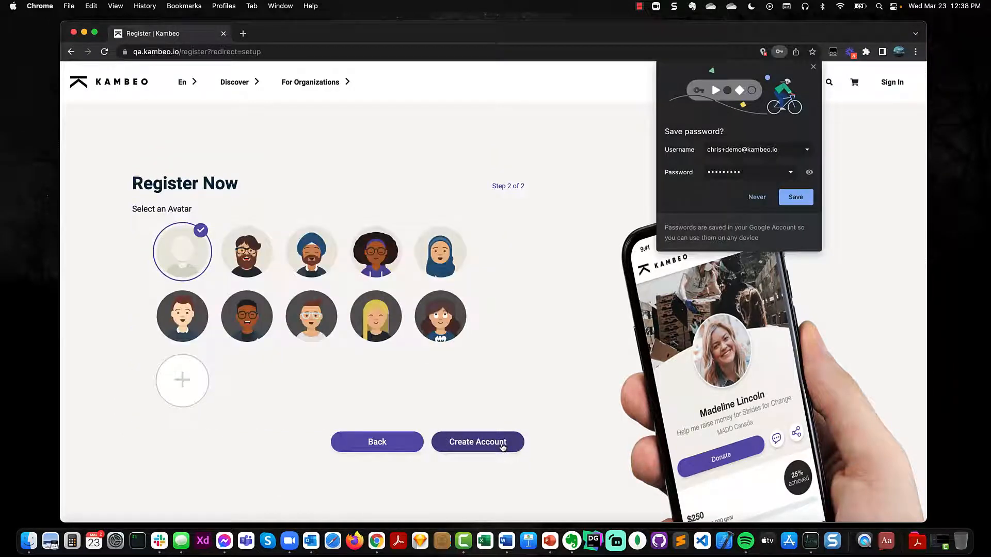
Step: Decline Chrome's save-password offer and create the account from the avatar step
{"action": "left_click", "coordinate": [151, 337]}
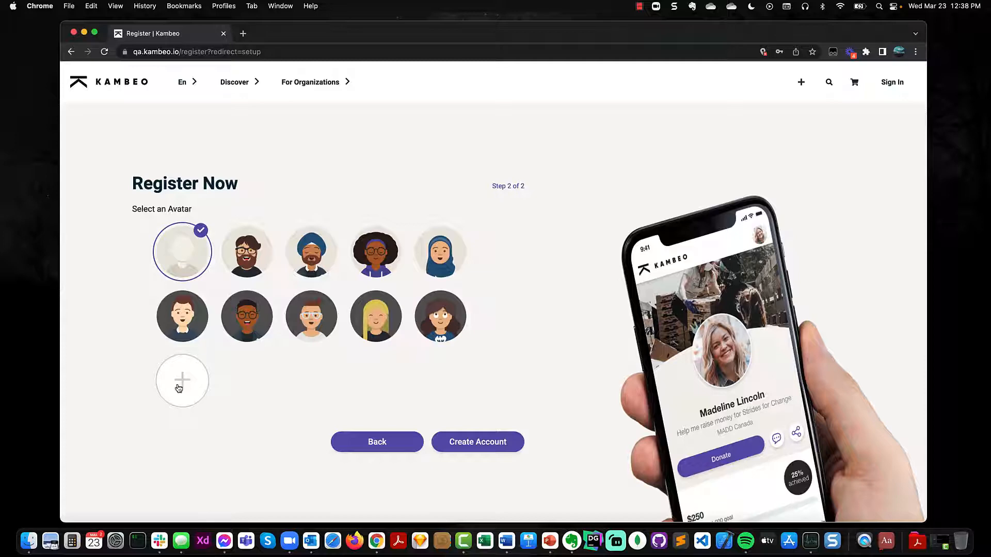
{"action": "left_click", "coordinate": [485, 444]}
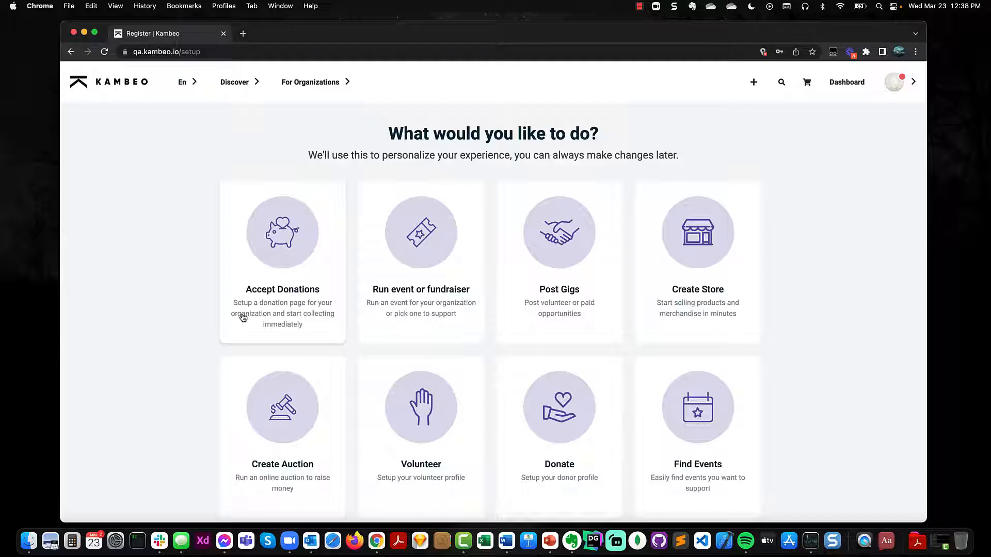
Step: Start a new group from the + menu with Non-Profit as its type
{"action": "left_click", "coordinate": [754, 84]}
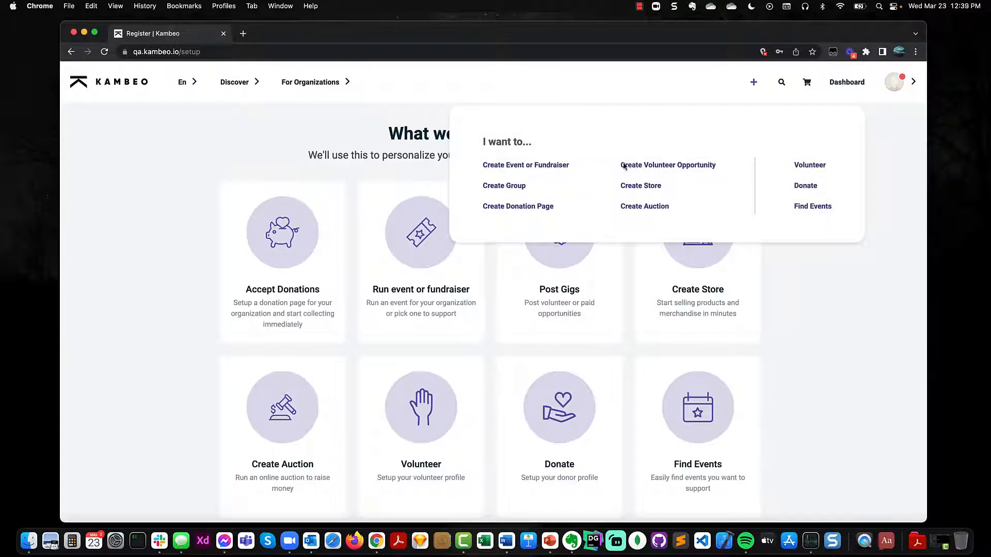
{"action": "left_click", "coordinate": [507, 187]}
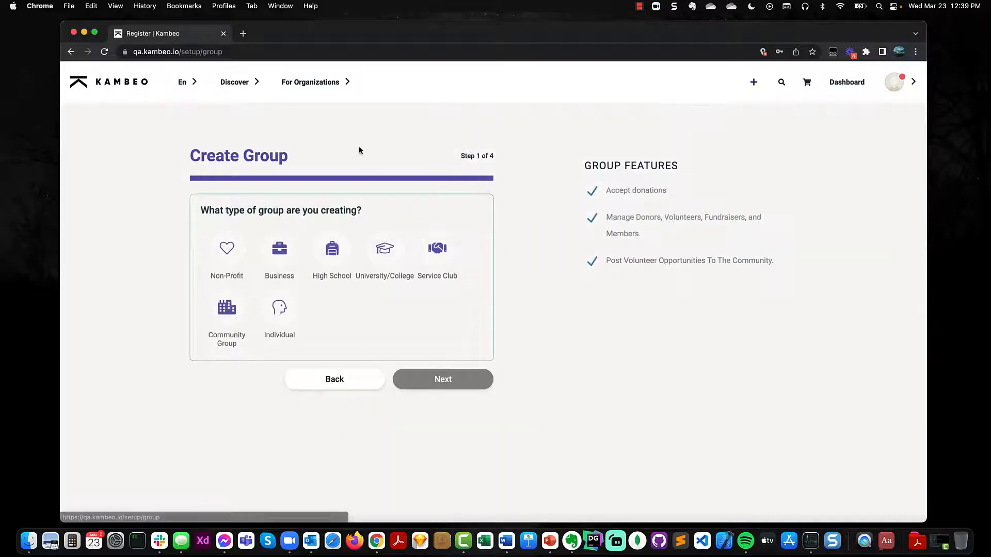
{"action": "left_click", "coordinate": [219, 257]}
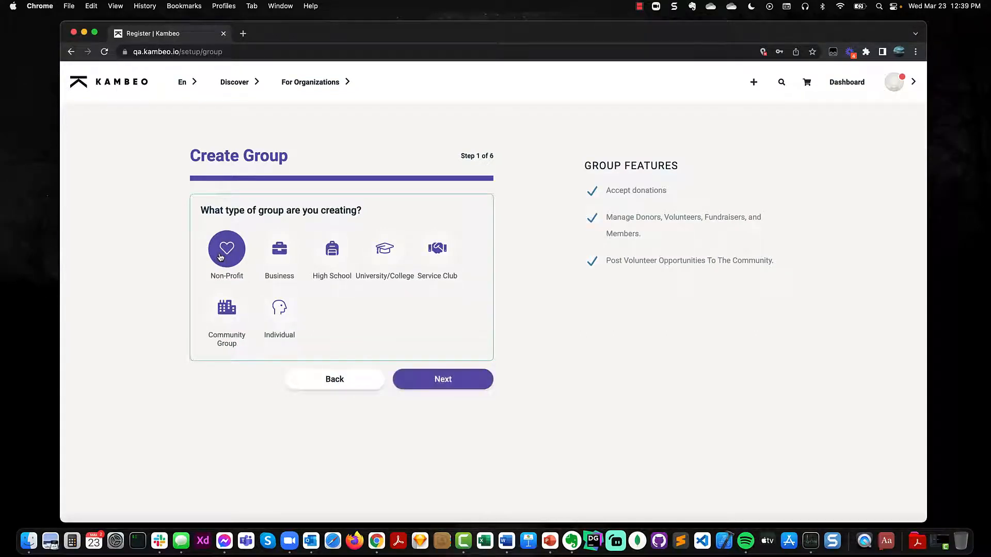
Step: Set the annual revenue range to 10k - 50k and name the group Kambeo Cares
{"action": "left_click", "coordinate": [432, 381]}
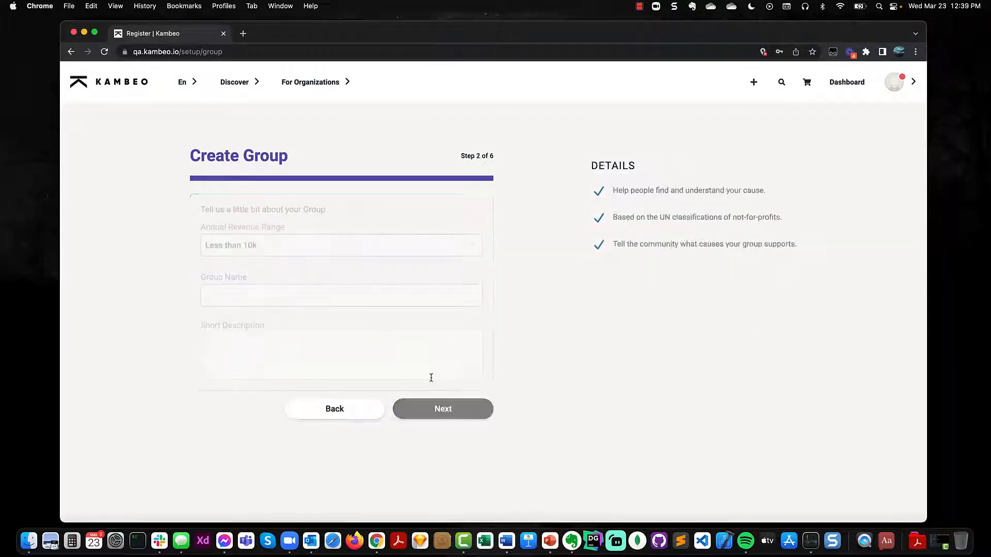
{"action": "left_click", "coordinate": [284, 248]}
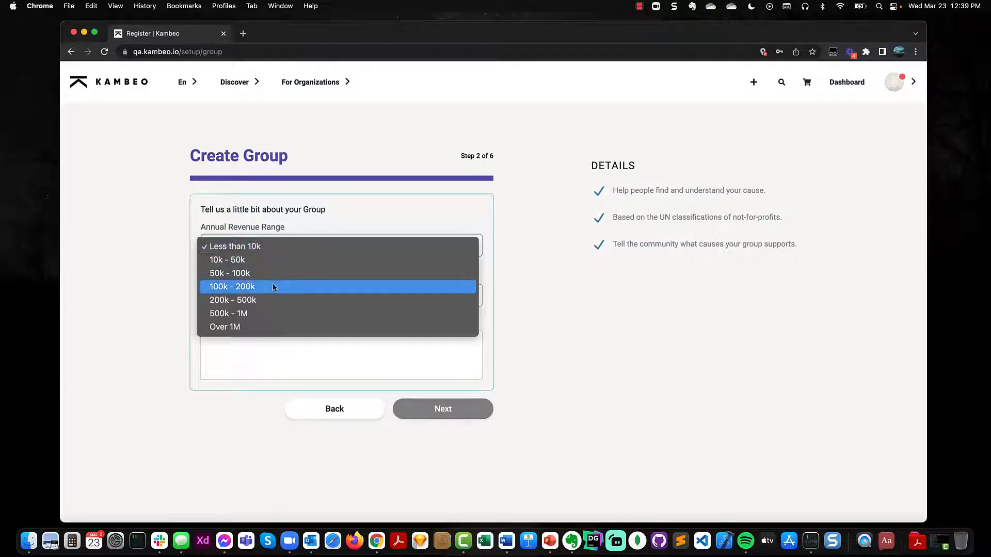
{"action": "left_click", "coordinate": [263, 261]}
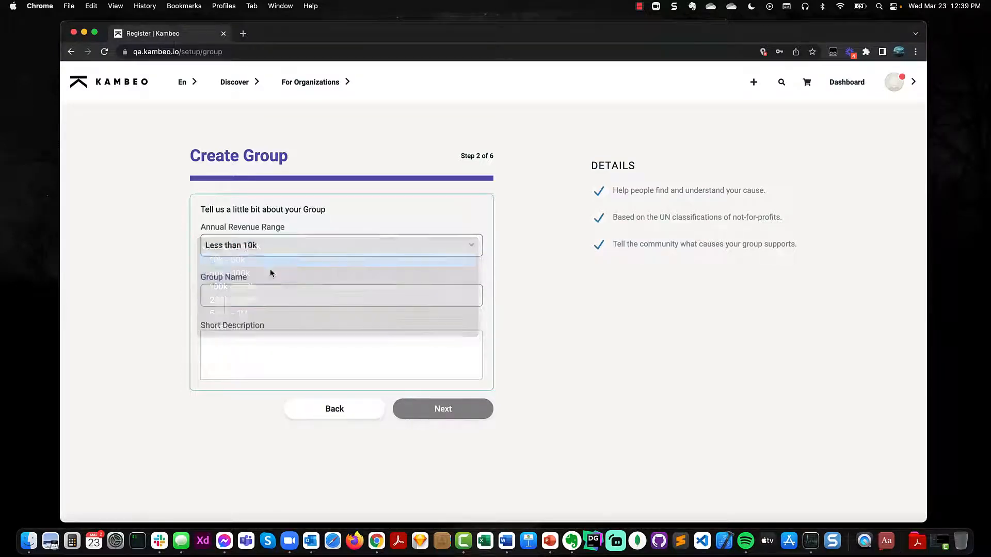
{"action": "left_click", "coordinate": [265, 300]}
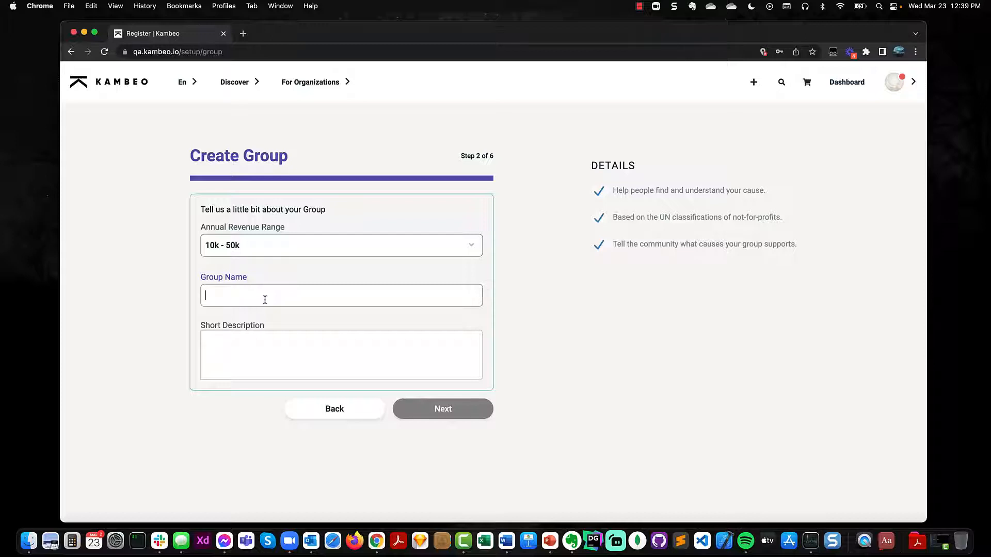
{"action": "type", "text": "Kambeo Cares"}
Step: Paste the group's support-focused text into the Short Description field
{"action": "key", "text": "Tab"}
{"action": "left_click", "coordinate": [731, 533]}
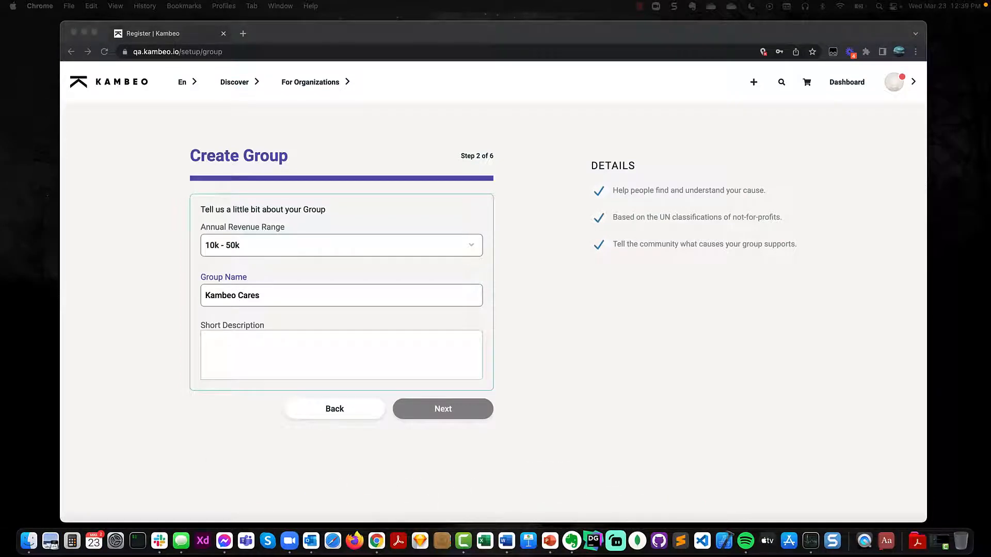
{"action": "left_click", "coordinate": [230, 348]}
{"action": "type", "text": "Kambeo Cares is committed to providing our users with the best support possible!"}
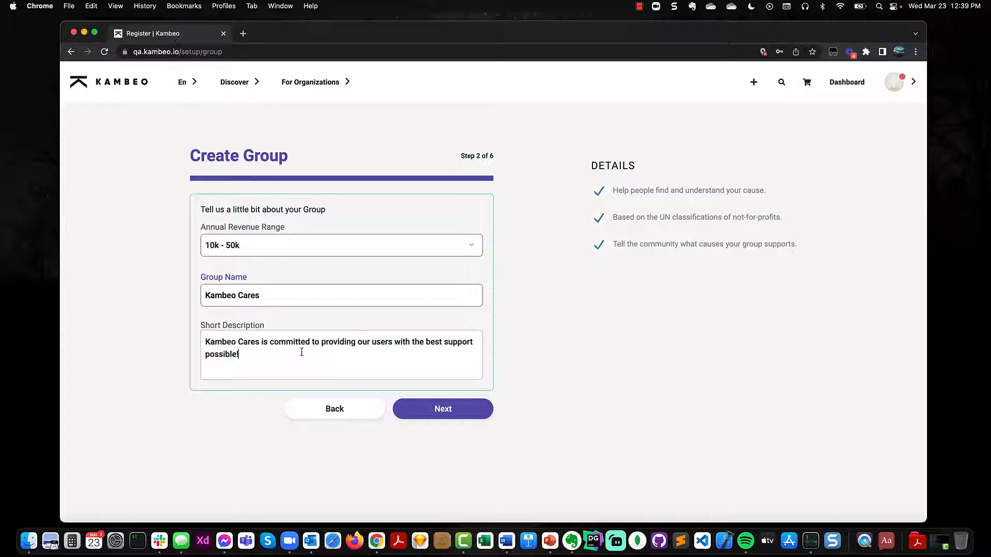
Step: Localize the group to Canada, Ontario, timezone Canada/Eastern, and move to classification and causes
{"action": "left_click", "coordinate": [454, 409]}
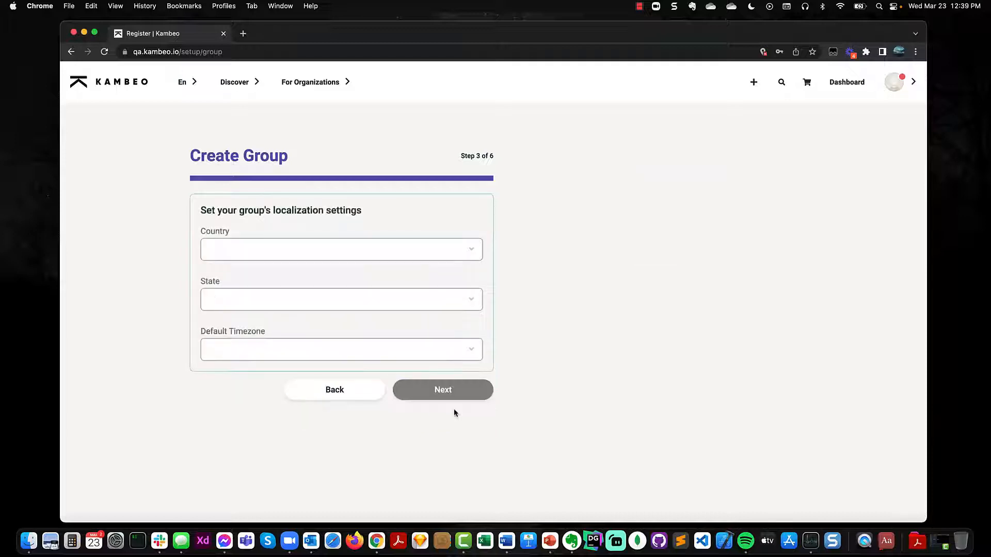
{"action": "left_click", "coordinate": [253, 249]}
{"action": "left_click", "coordinate": [243, 262]}
{"action": "left_click", "coordinate": [237, 300]}
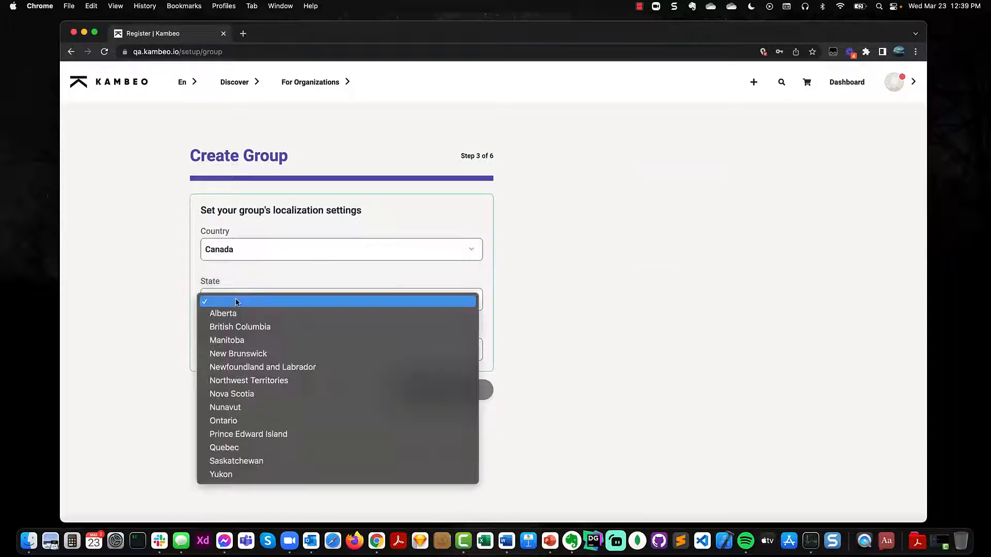
{"action": "left_click", "coordinate": [248, 420]}
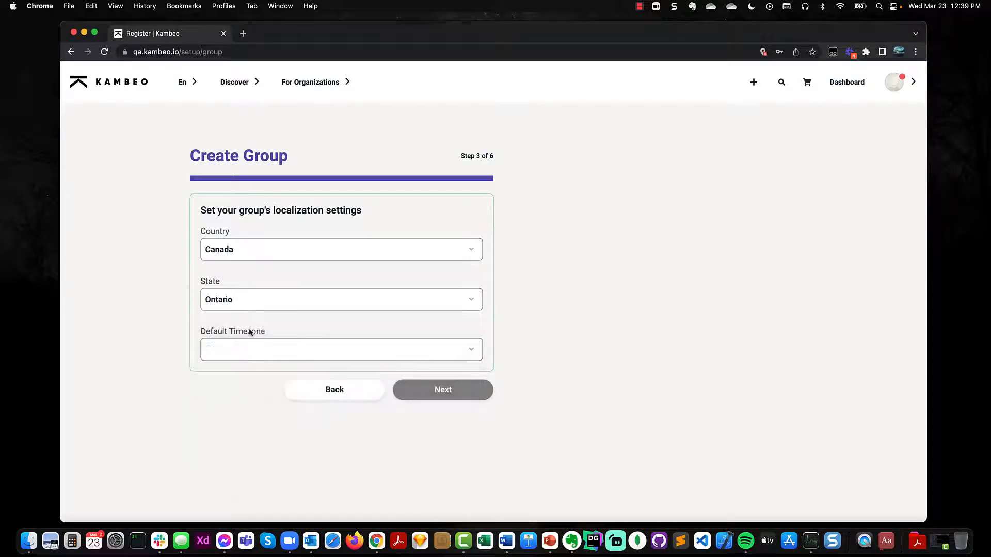
{"action": "left_click", "coordinate": [255, 347]}
{"action": "left_click", "coordinate": [273, 389]}
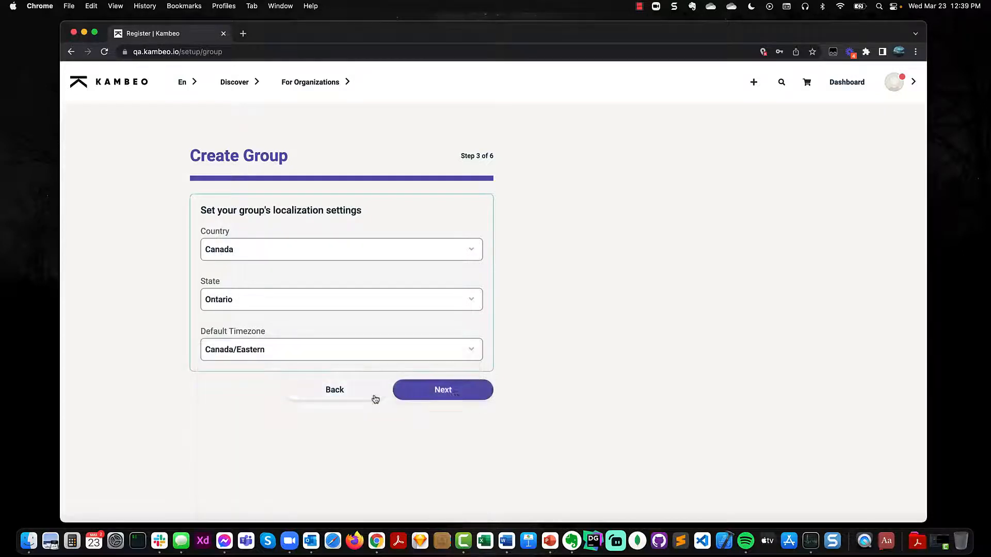
{"action": "left_click", "coordinate": [455, 396]}
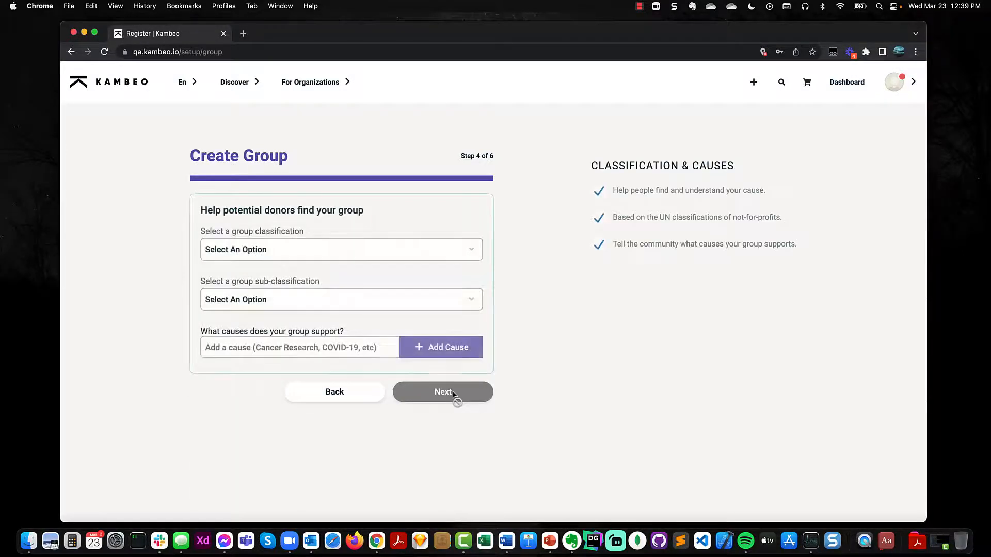
Step: Classify the group as Education & Research, sub-classification Higher Education
{"action": "left_click", "coordinate": [277, 252]}
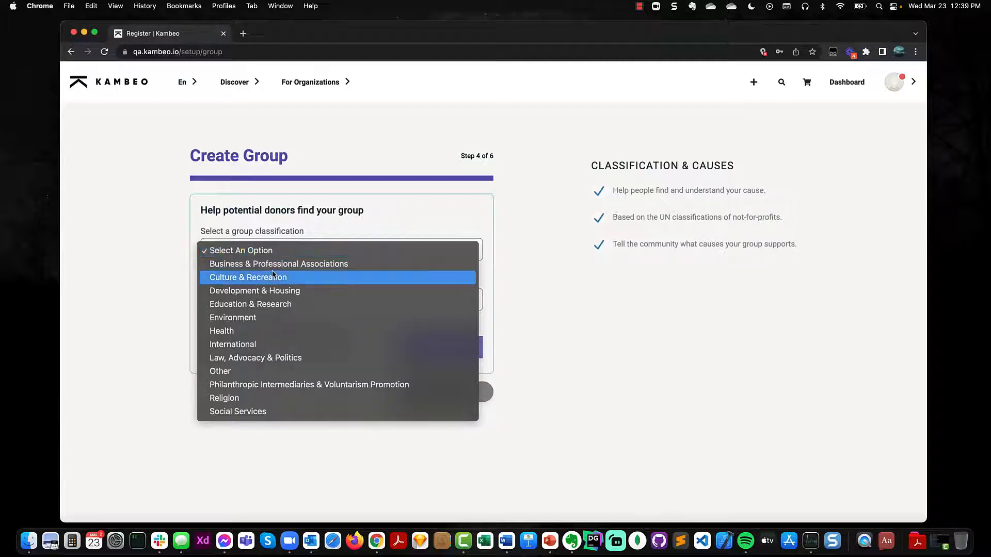
{"action": "left_click", "coordinate": [253, 304]}
{"action": "left_click", "coordinate": [270, 300]}
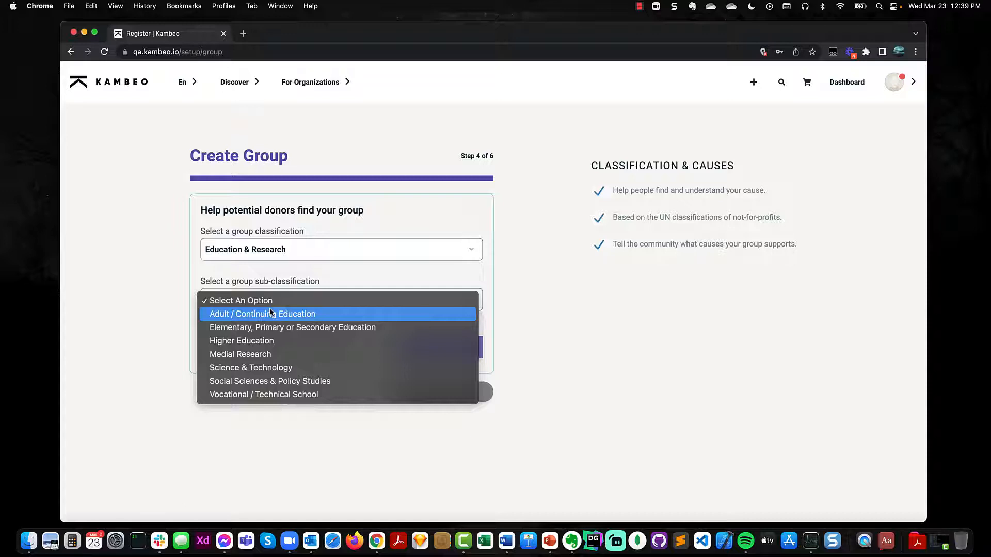
{"action": "left_click", "coordinate": [260, 343]}
Step: Add Children & Youth and Support as causes, then advance to step 5
{"action": "left_click", "coordinate": [261, 345]}
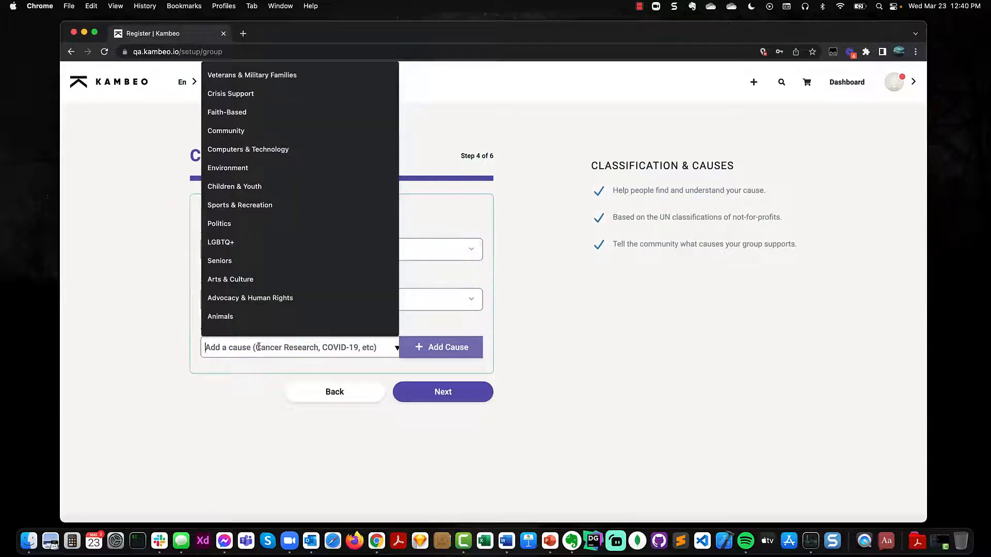
{"action": "left_click", "coordinate": [261, 188]}
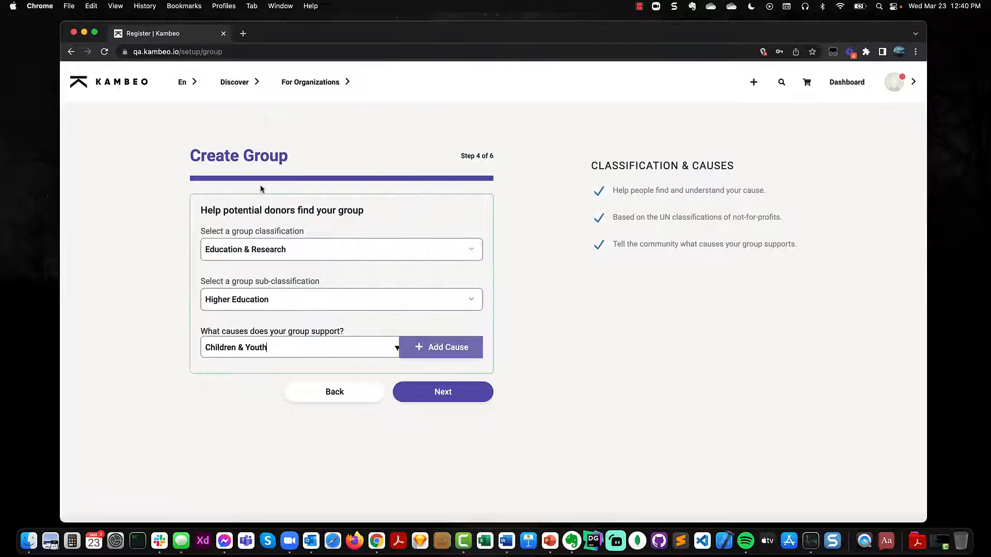
{"action": "left_click", "coordinate": [457, 347]}
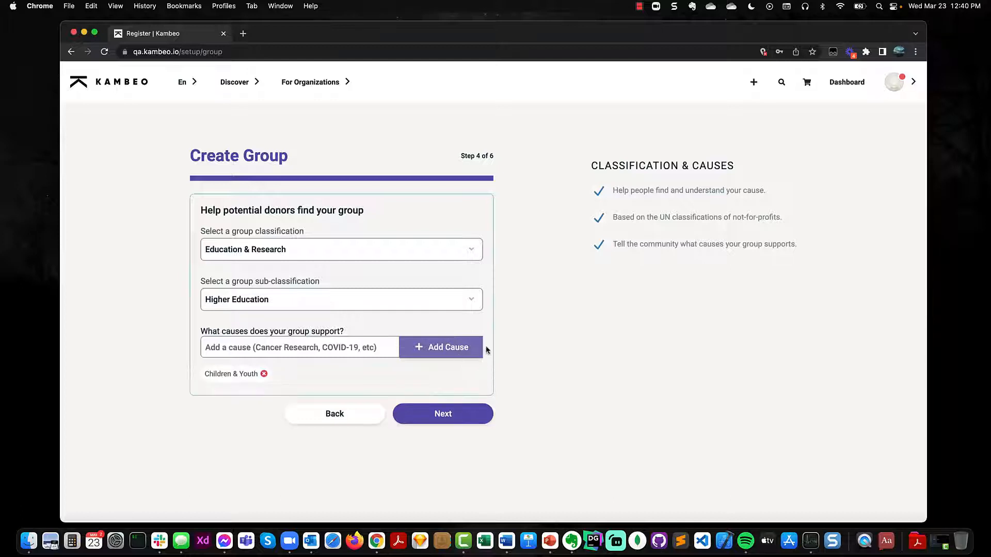
{"action": "left_click", "coordinate": [335, 348]}
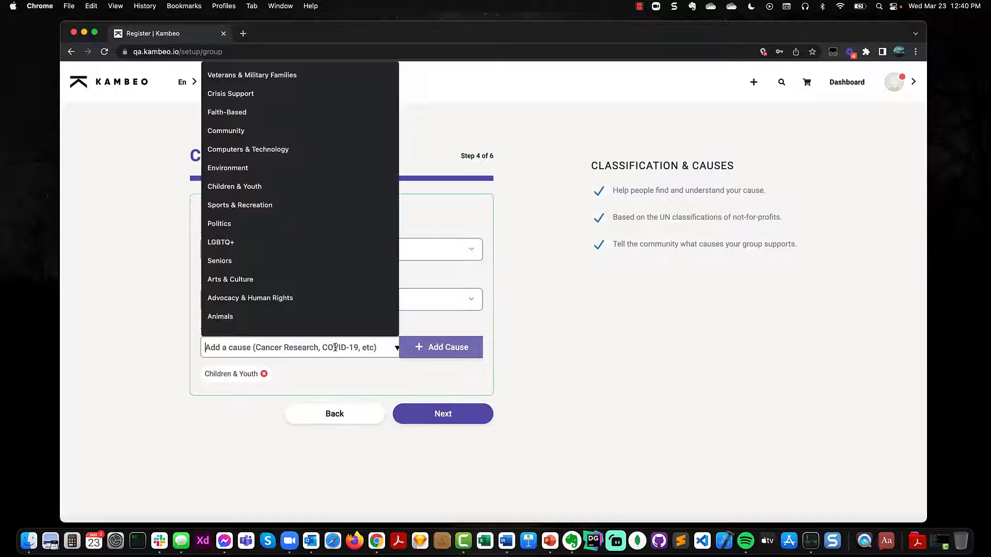
{"action": "type", "text": "Support"}
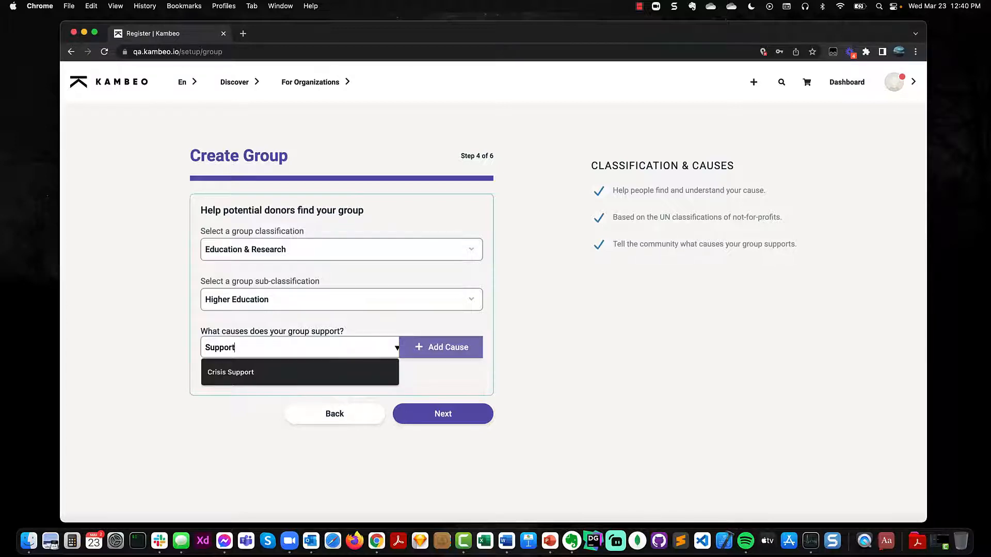
{"action": "left_click", "coordinate": [459, 348]}
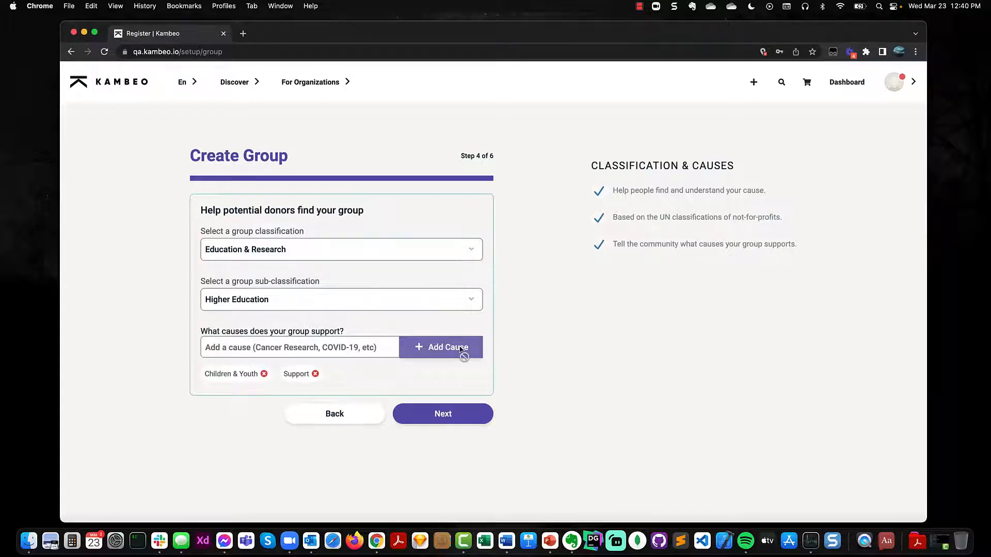
{"action": "left_click", "coordinate": [467, 415]}
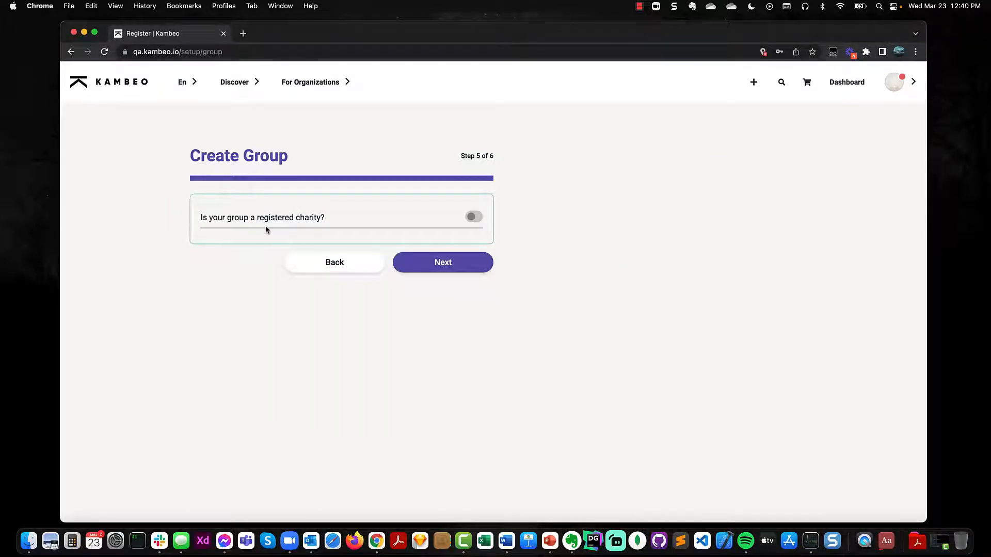
Step: Switch the registered-charity toggle on and back off, then proceed to the Stripe step
{"action": "left_click", "coordinate": [473, 217]}
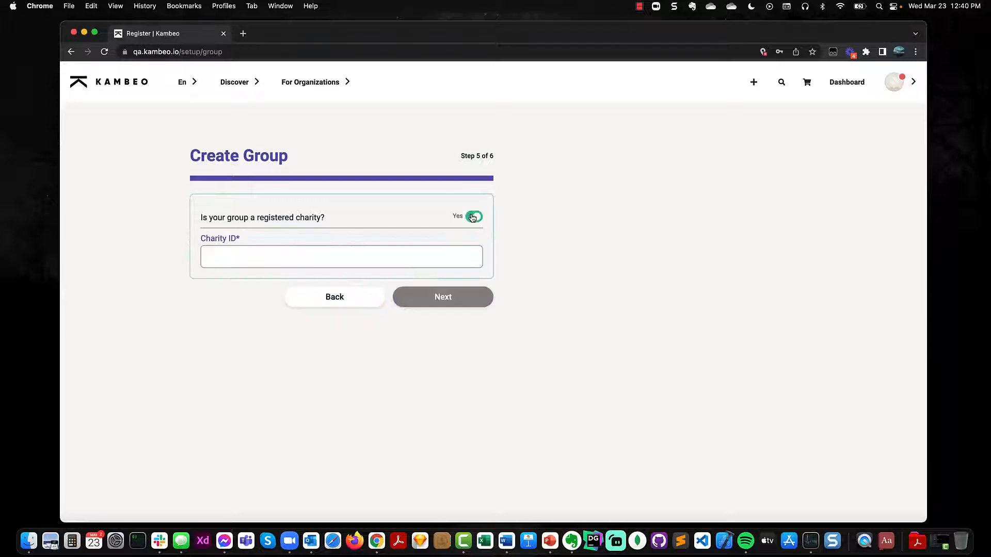
{"action": "left_click", "coordinate": [472, 217]}
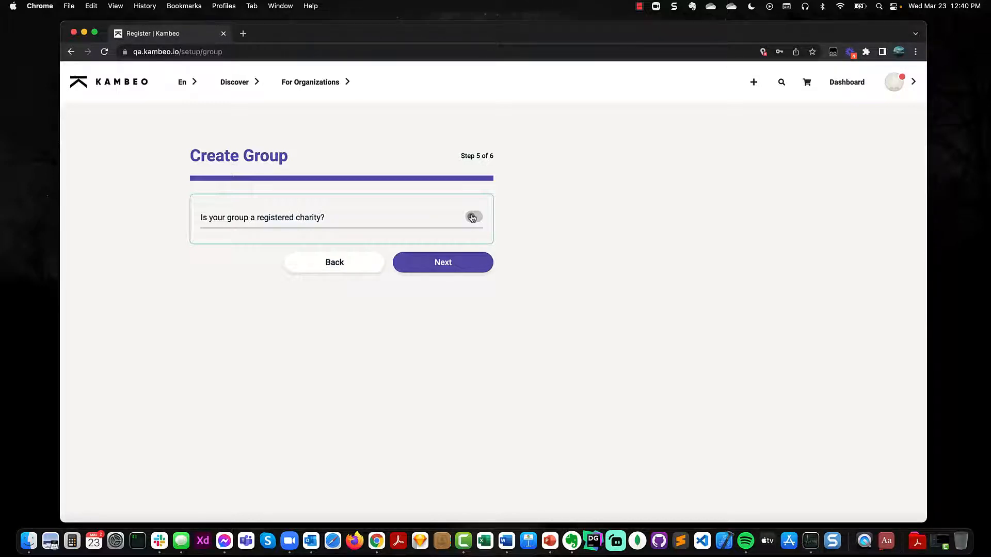
{"action": "left_click", "coordinate": [460, 264]}
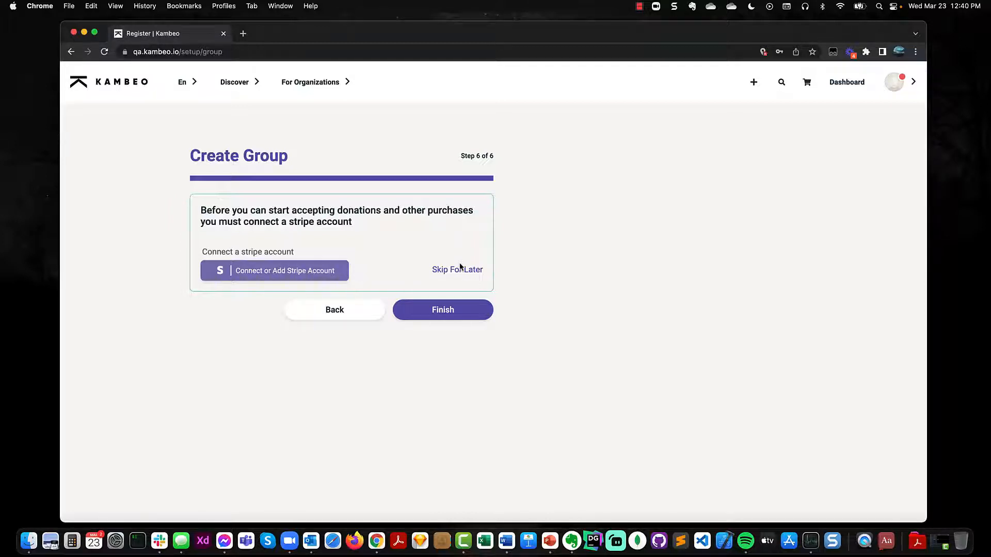
Step: Connect a Stripe account by skipping Stripe's test-mode onboarding form
{"action": "left_click", "coordinate": [321, 273]}
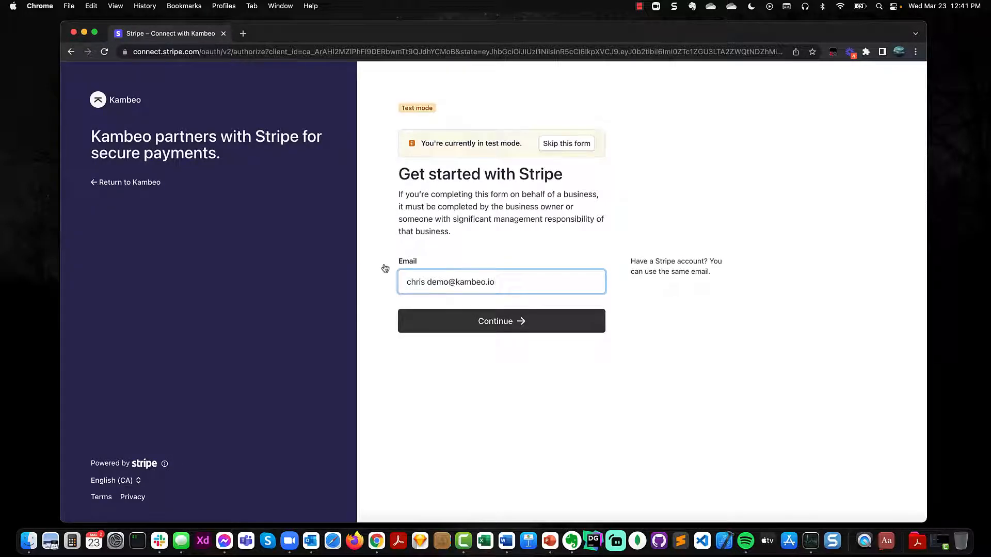
{"action": "left_click", "coordinate": [576, 145]}
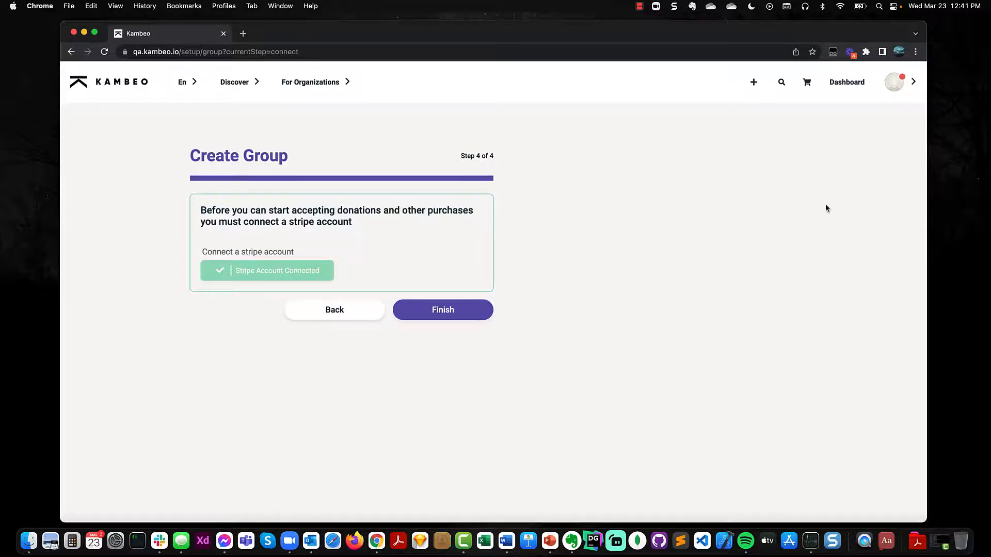
Step: Finish creating the group and step through the welcome carousel to its end
{"action": "left_click", "coordinate": [436, 313]}
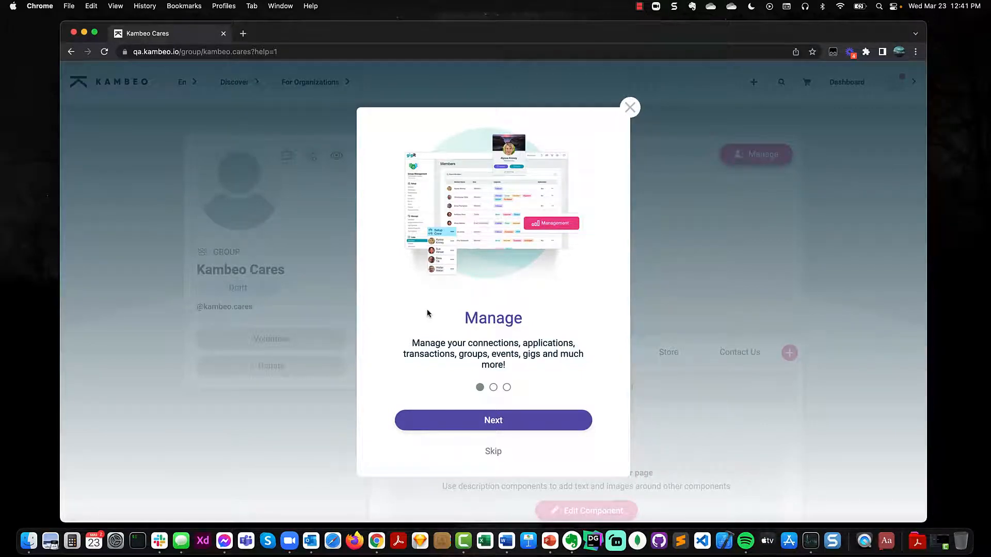
{"action": "left_click", "coordinate": [500, 423]}
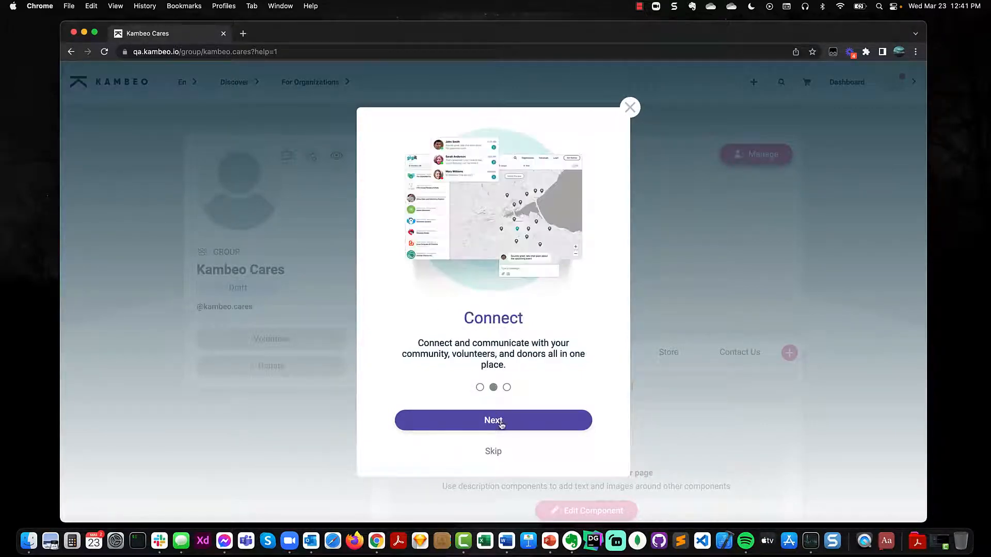
{"action": "left_click", "coordinate": [500, 423]}
{"action": "left_click", "coordinate": [500, 424]}
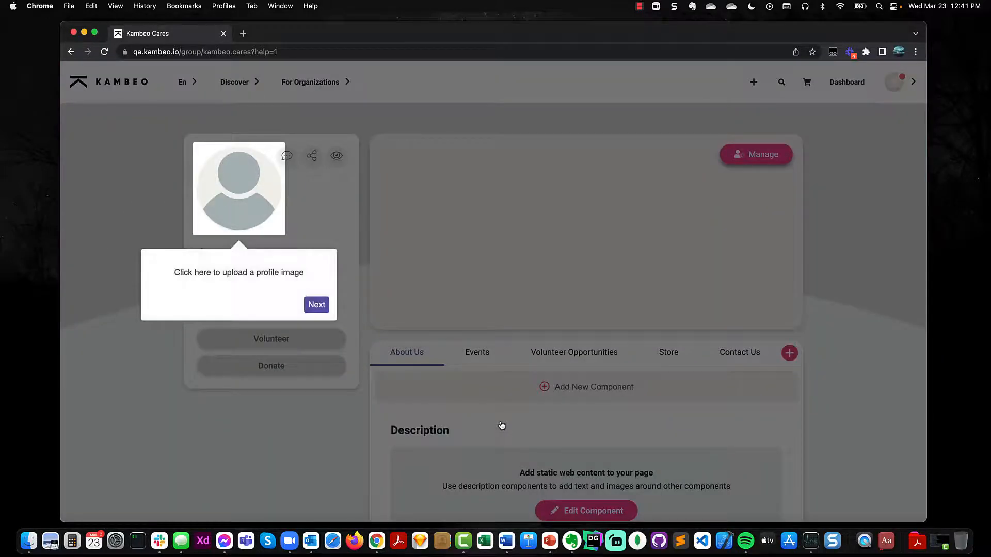
Step: Go through the cover image, pages, components and manage tour tips, then end the tour
{"action": "left_click", "coordinate": [323, 306]}
{"action": "left_click", "coordinate": [666, 417]}
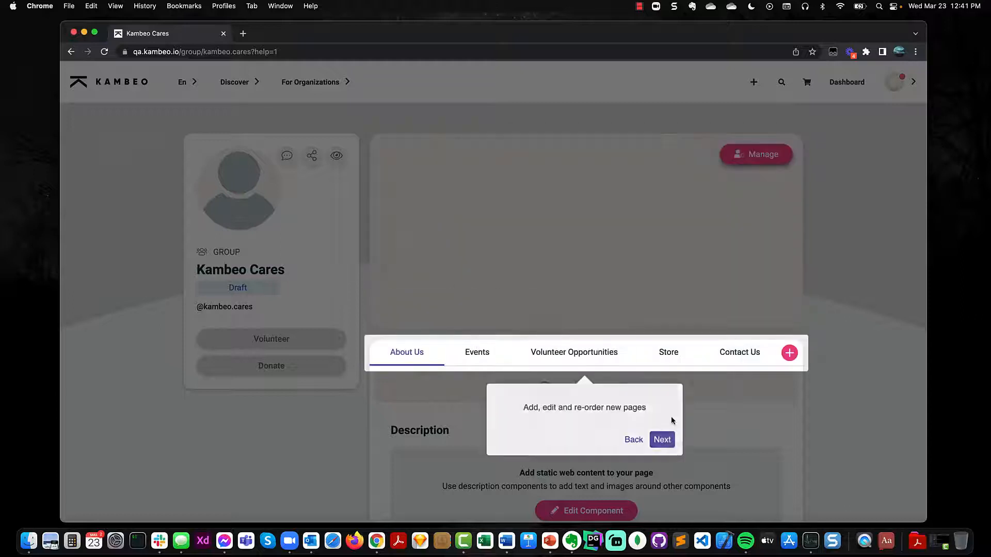
{"action": "left_click", "coordinate": [665, 444]}
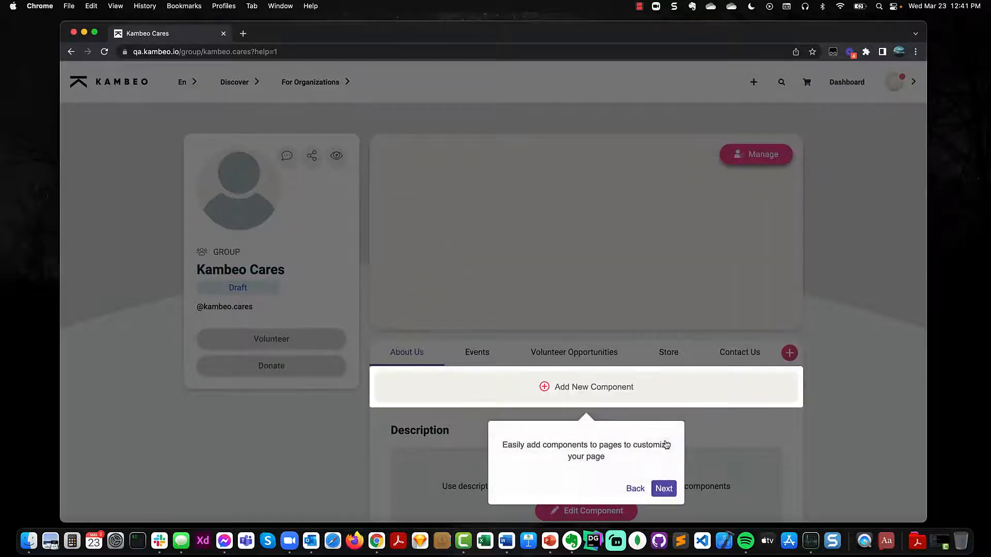
{"action": "left_click", "coordinate": [670, 489]}
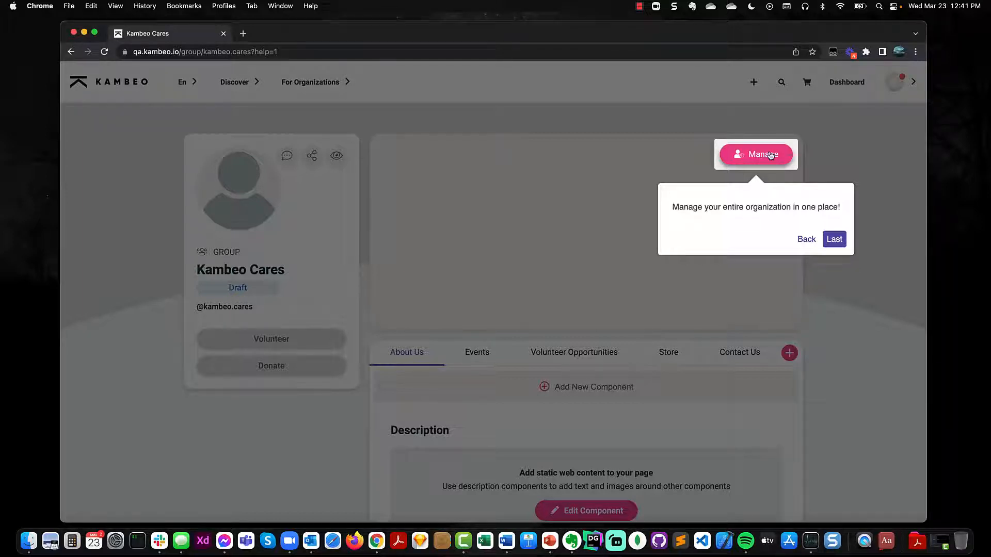
{"action": "left_click", "coordinate": [836, 243]}
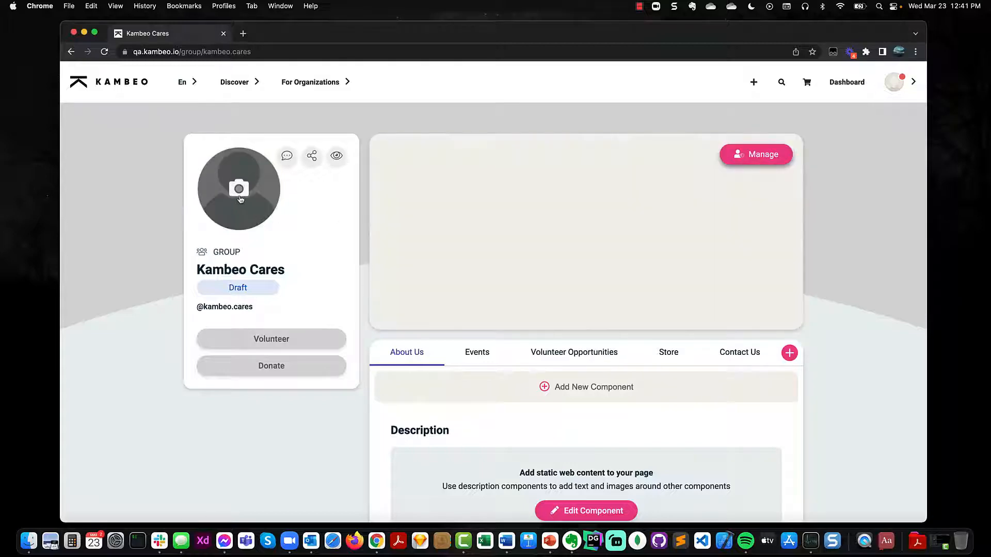
Step: Upload kambeo_profile_purple.png as the profile picture, cropped to cover the whole logo
{"action": "left_click", "coordinate": [238, 192]}
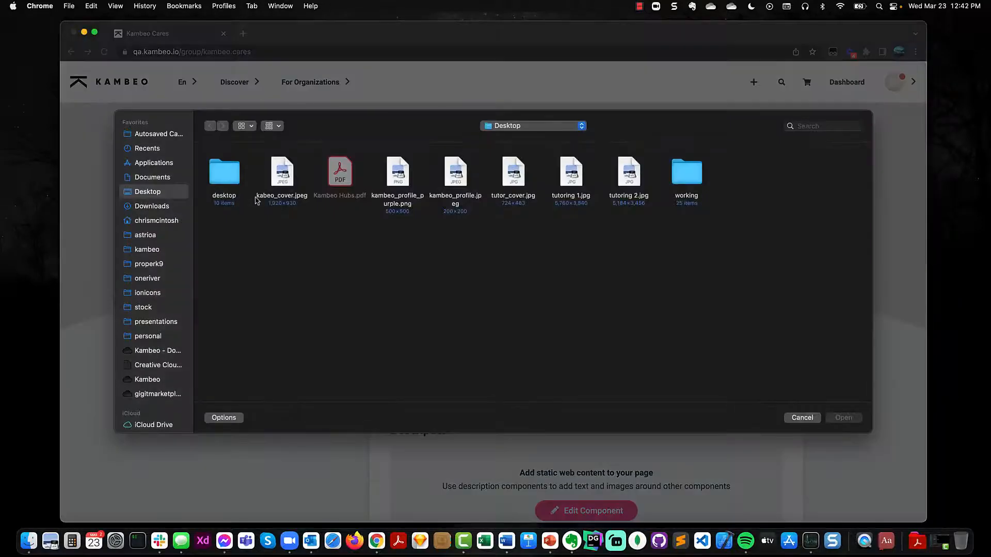
{"action": "left_click", "coordinate": [398, 176]}
{"action": "double_click", "coordinate": [398, 176]}
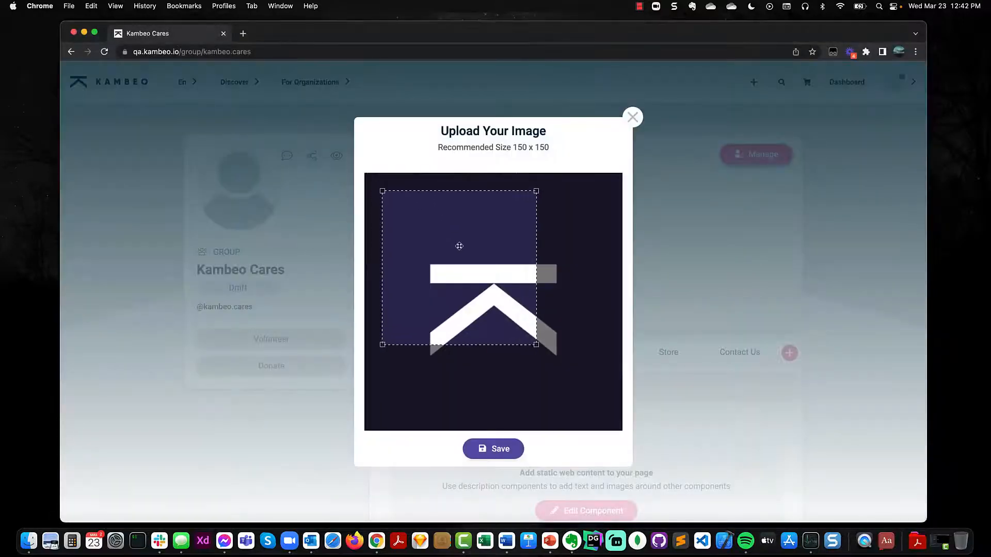
{"action": "left_click_drag", "start_coordinate": [541, 350], "coordinate": [597, 407]}
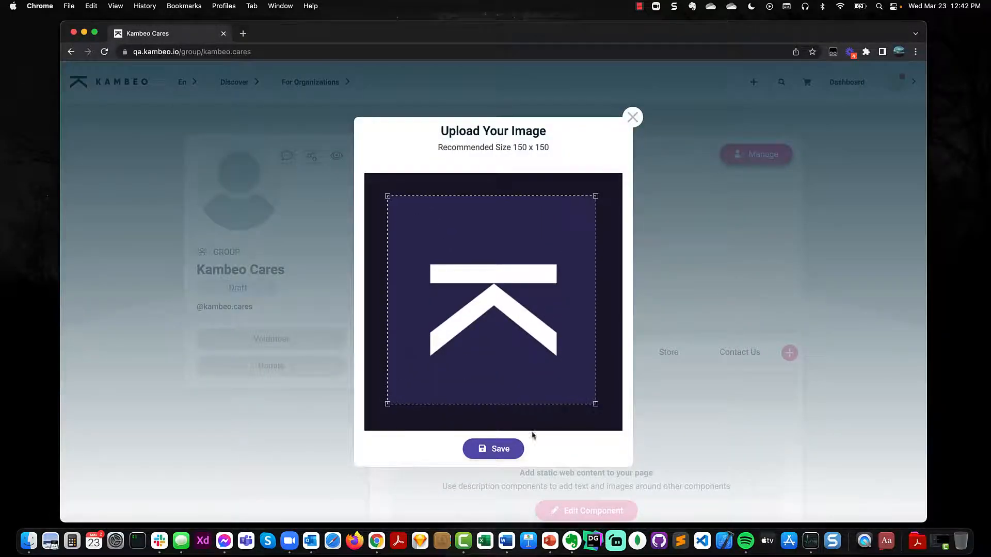
{"action": "left_click", "coordinate": [501, 450]}
Step: Upload kabeo_cover.jpeg as the cover image, cropped to cover the whole banner
{"action": "mouse_move", "coordinate": [445, 268]}
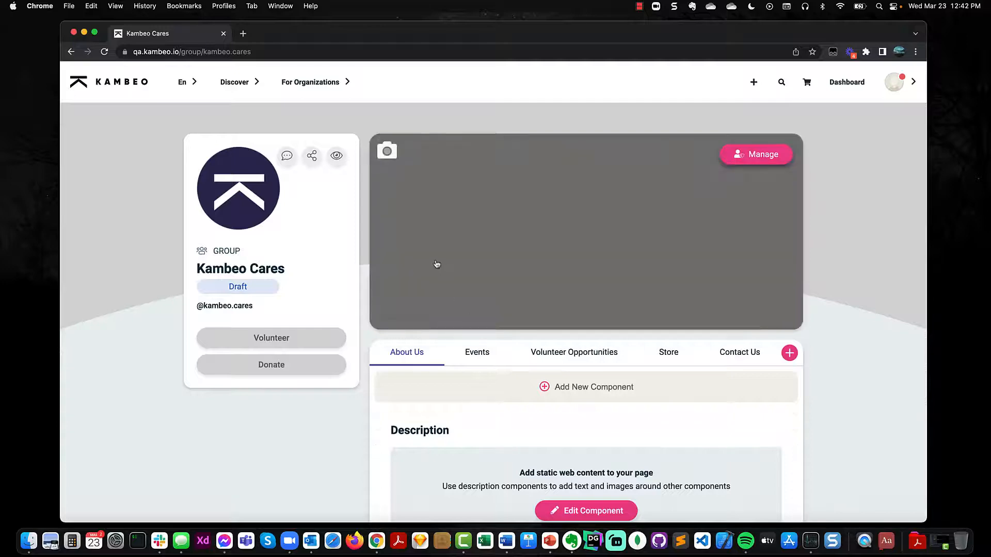
{"action": "left_click", "coordinate": [388, 151]}
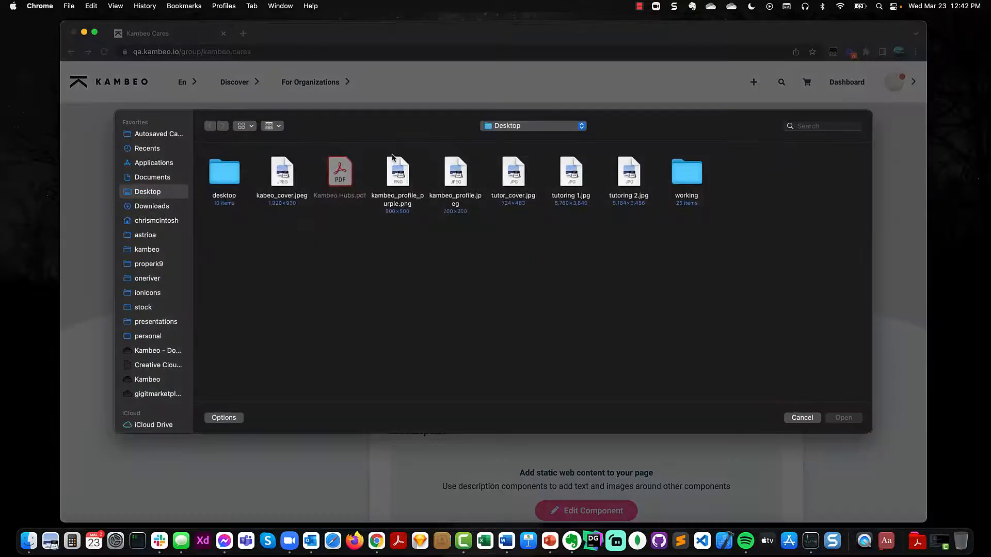
{"action": "double_click", "coordinate": [282, 173]}
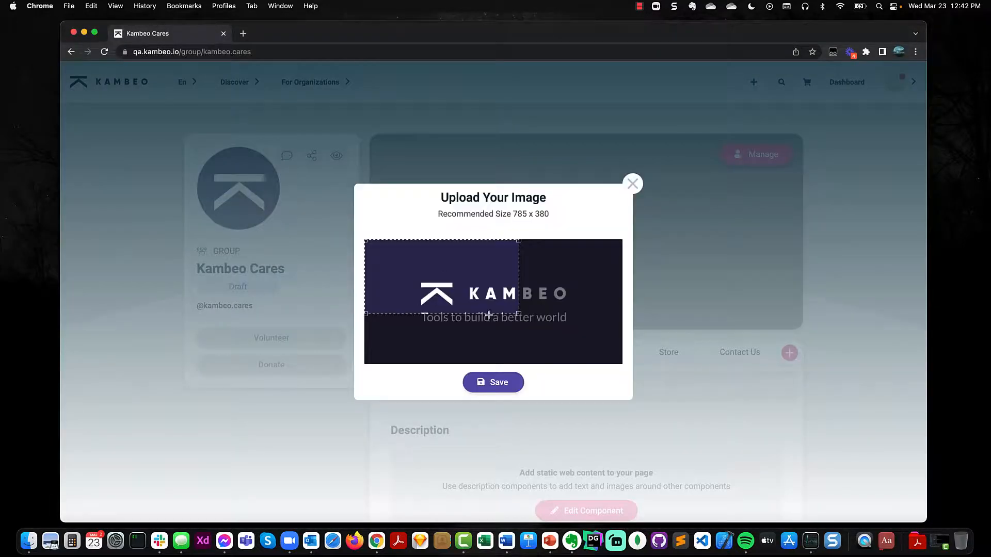
{"action": "left_click_drag", "start_coordinate": [519, 313], "coordinate": [618, 350]}
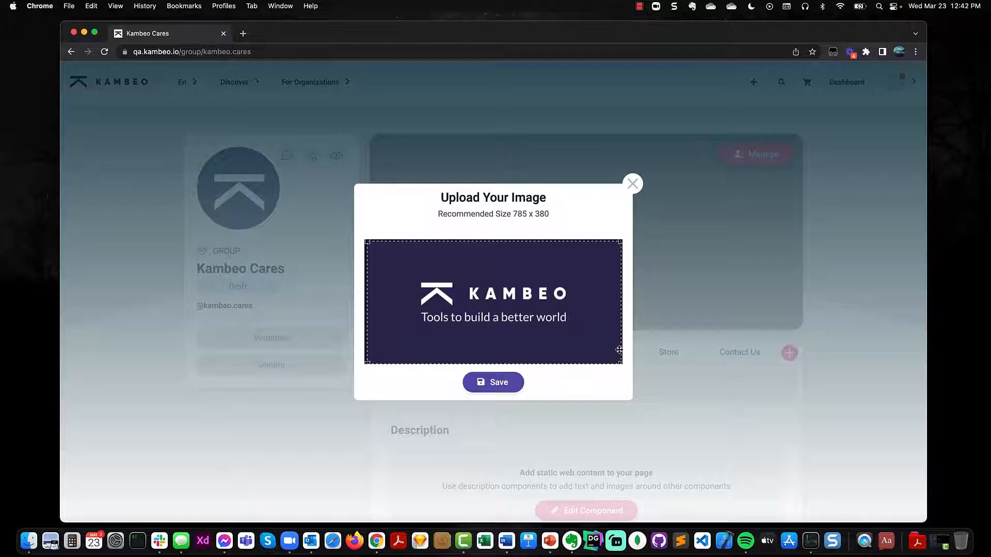
{"action": "left_click", "coordinate": [511, 386]}
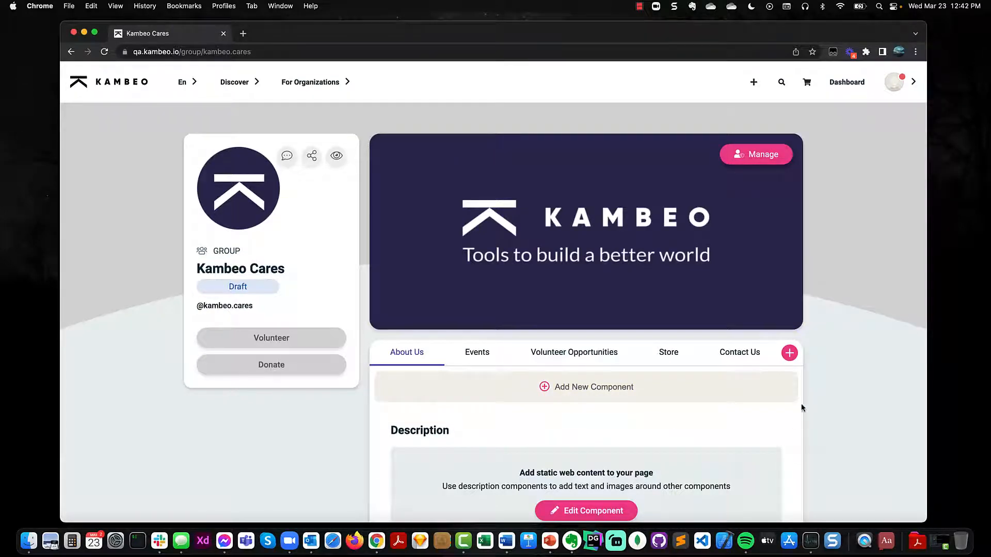
Step: Look over the group's Events page, then return to the About Us page
{"action": "left_click", "coordinate": [460, 353]}
{"action": "scroll", "coordinate": [379, 386], "scroll_direction": "down", "scroll_amount": 5}
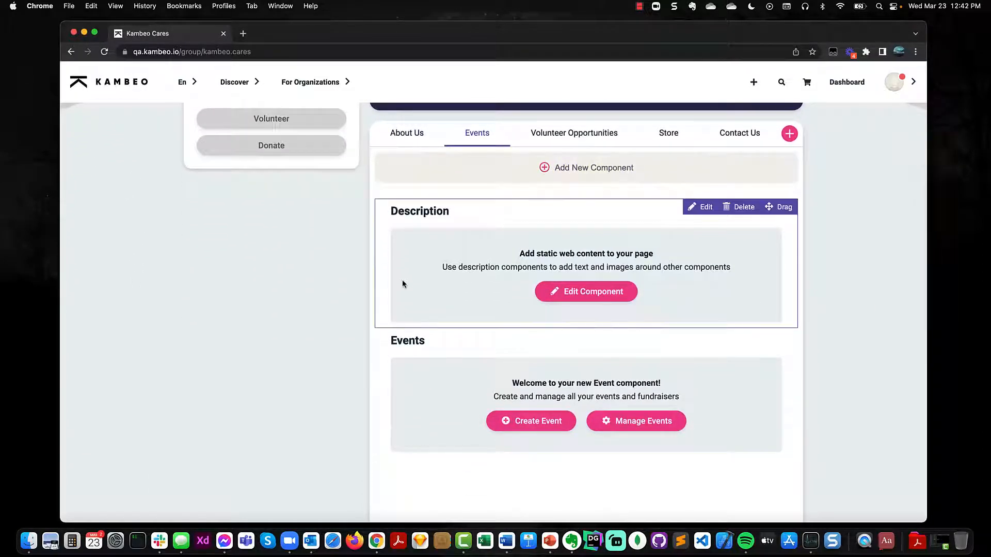
{"action": "scroll", "coordinate": [403, 280], "scroll_direction": "up", "scroll_amount": 2}
{"action": "left_click", "coordinate": [407, 198]}
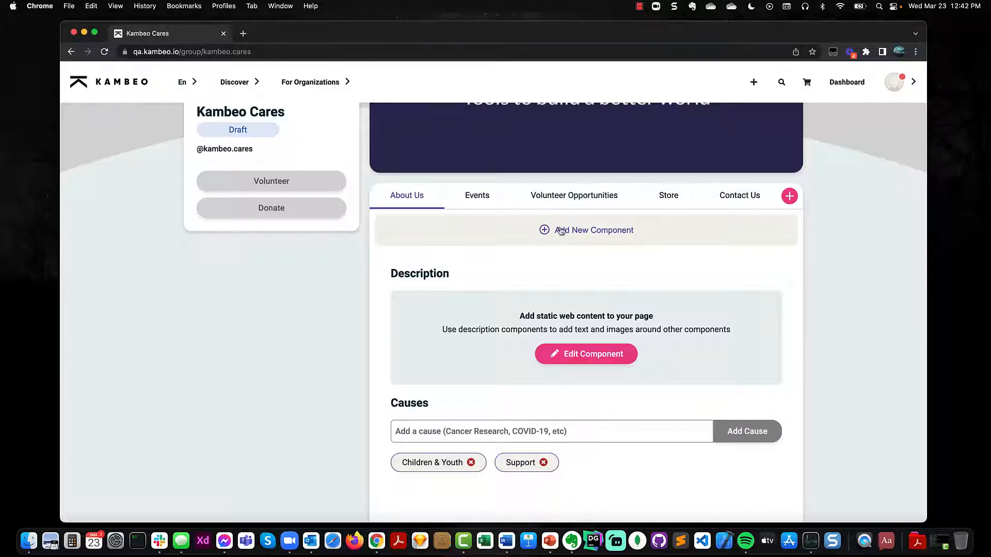
Step: Browse the Component Library list and close it with nothing added
{"action": "left_click", "coordinate": [599, 241]}
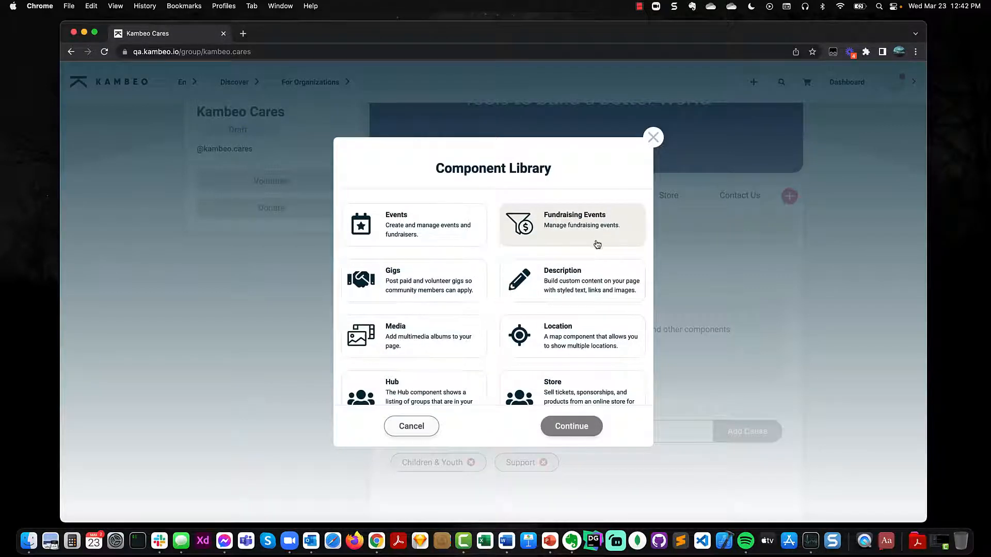
{"action": "scroll", "coordinate": [599, 241], "scroll_direction": "down", "scroll_amount": 4}
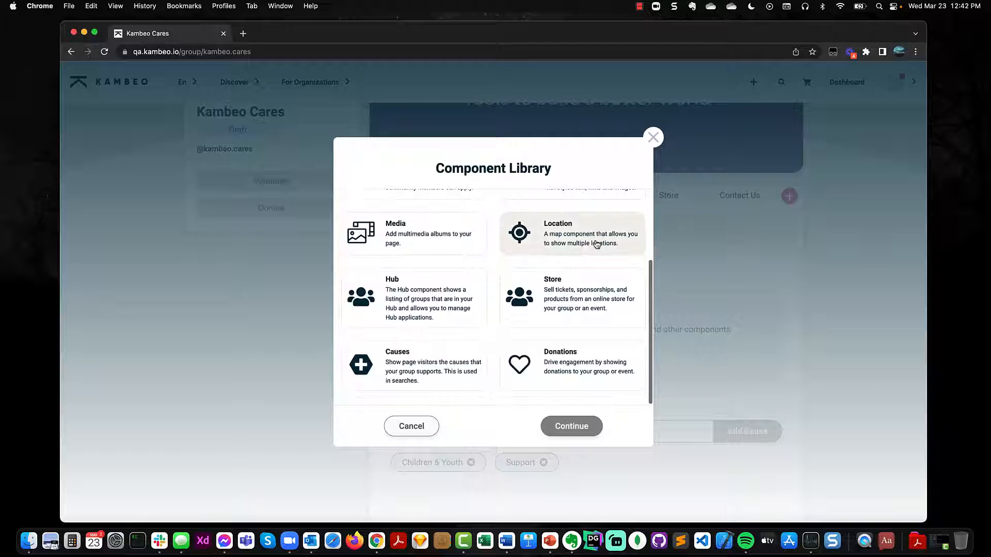
{"action": "scroll", "coordinate": [597, 244], "scroll_direction": "up", "scroll_amount": 4}
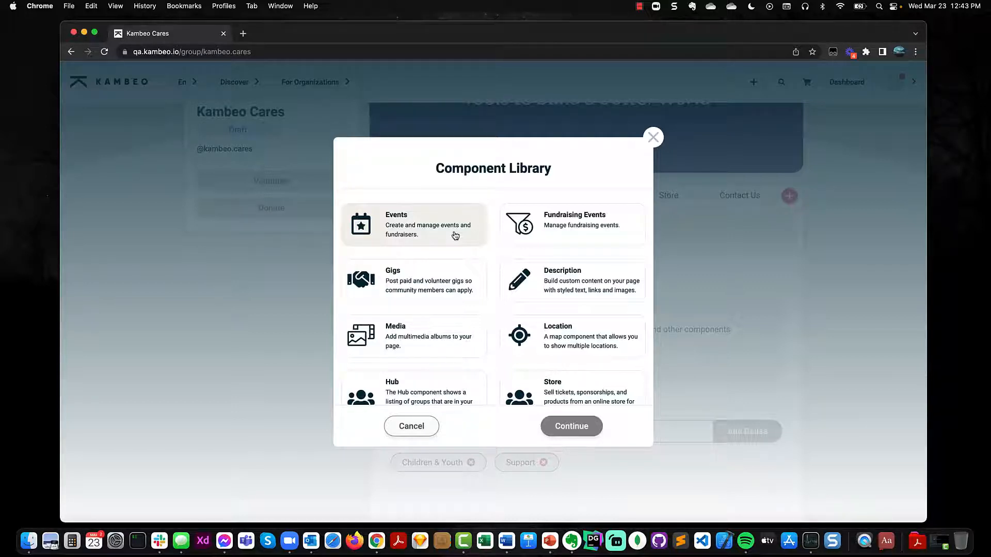
{"action": "left_click", "coordinate": [653, 138]}
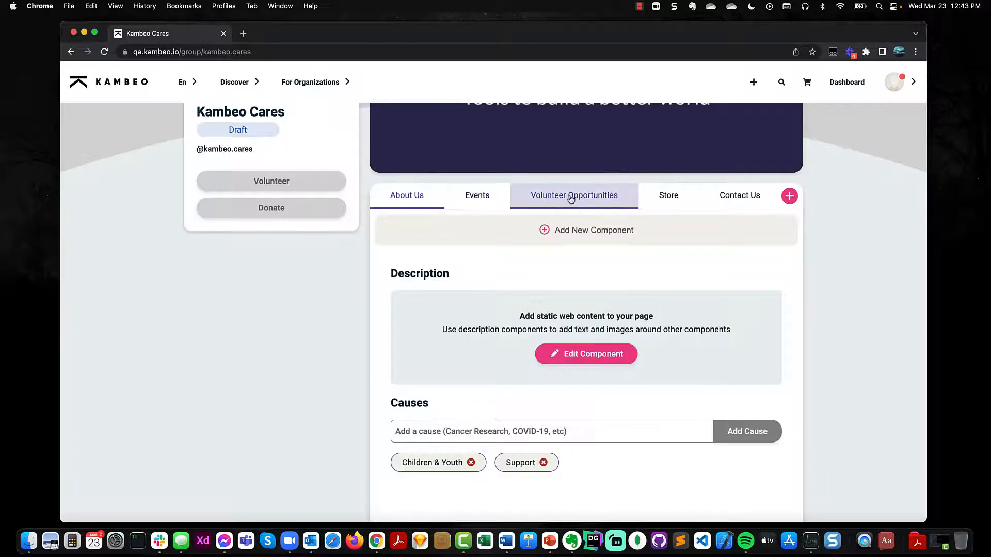
{"action": "scroll", "coordinate": [570, 207], "scroll_direction": "up", "scroll_amount": 3}
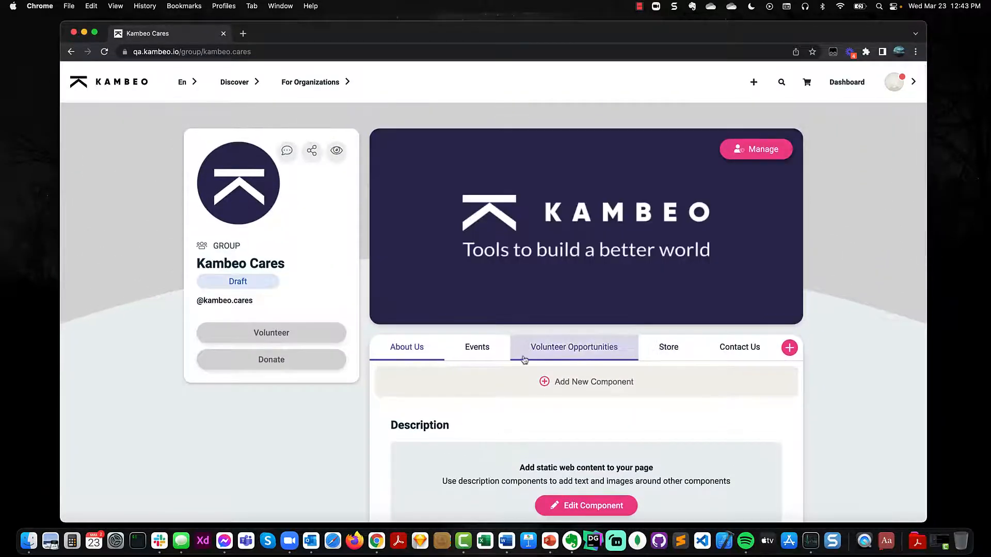
{"action": "scroll", "coordinate": [557, 409], "scroll_direction": "down", "scroll_amount": 1}
{"action": "scroll", "coordinate": [556, 410], "scroll_direction": "down", "scroll_amount": 3}
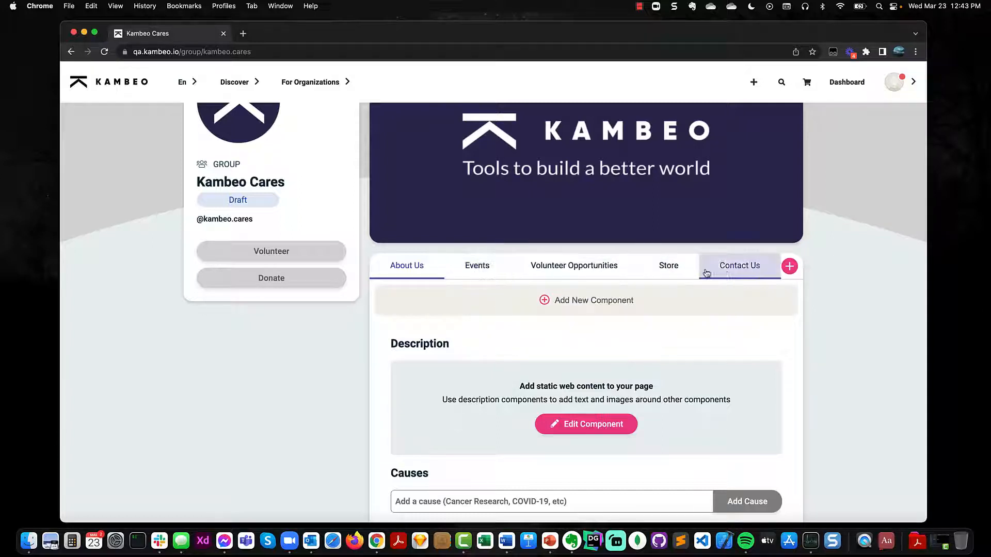
{"action": "left_click", "coordinate": [788, 269]}
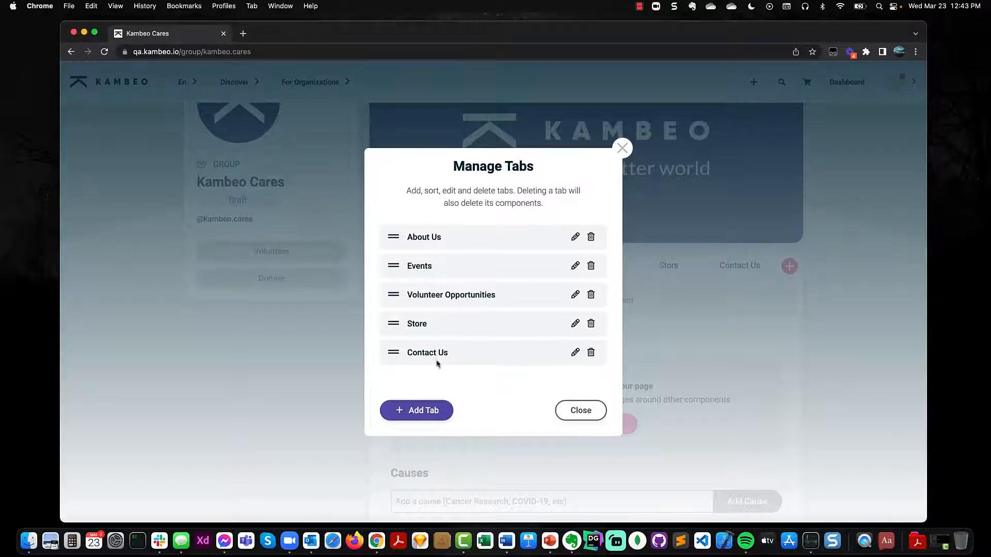
{"action": "left_click", "coordinate": [596, 410]}
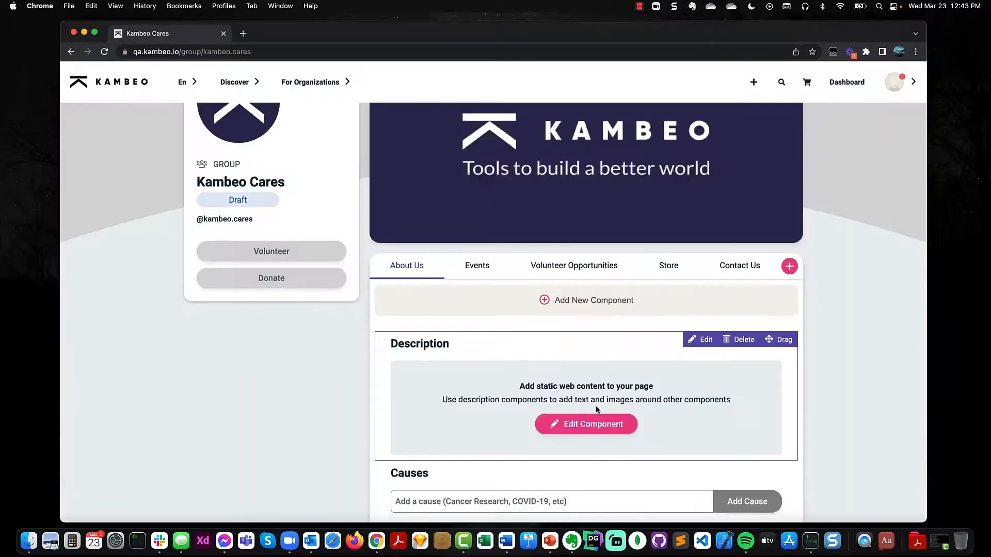
{"action": "scroll", "coordinate": [596, 410], "scroll_direction": "up", "scroll_amount": 3}
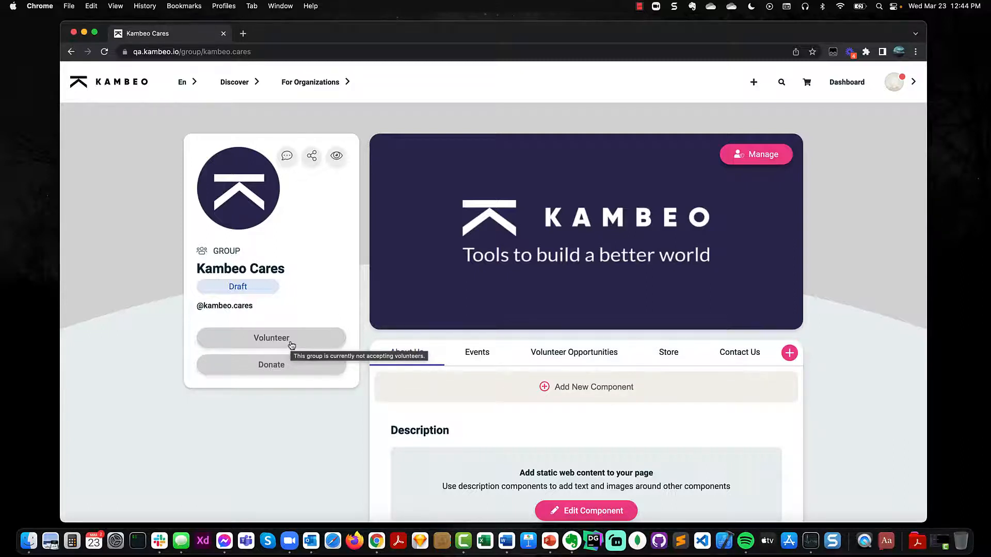
Step: Check the Donate button, dismiss the Accepts Donations prompt, and go to the admin Guided Setup
{"action": "left_click", "coordinate": [291, 368]}
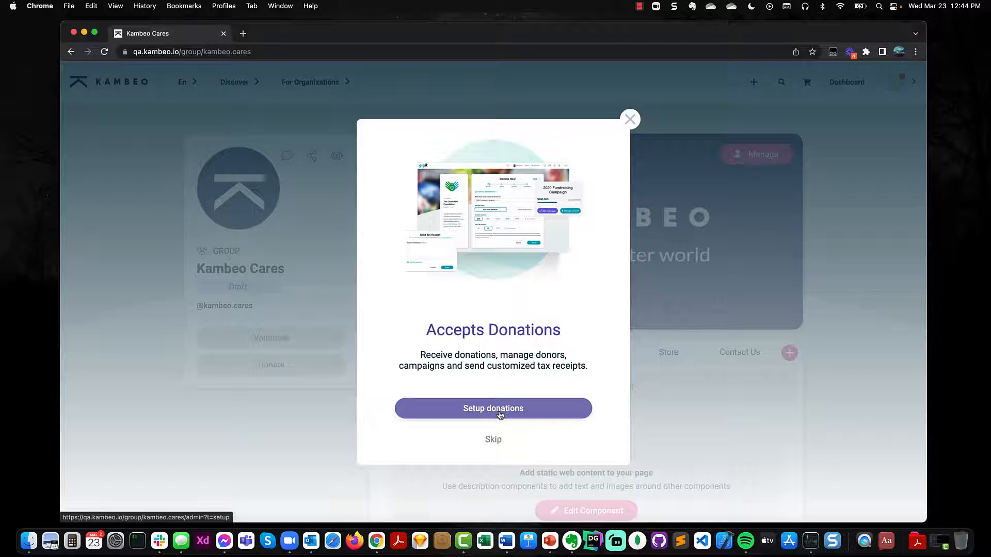
{"action": "left_click", "coordinate": [629, 124]}
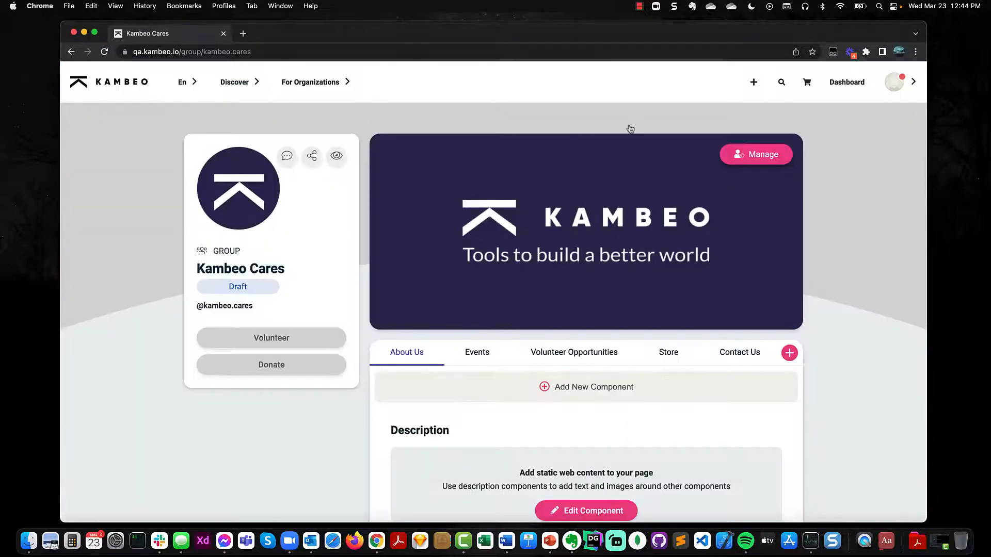
{"action": "left_click", "coordinate": [760, 157]}
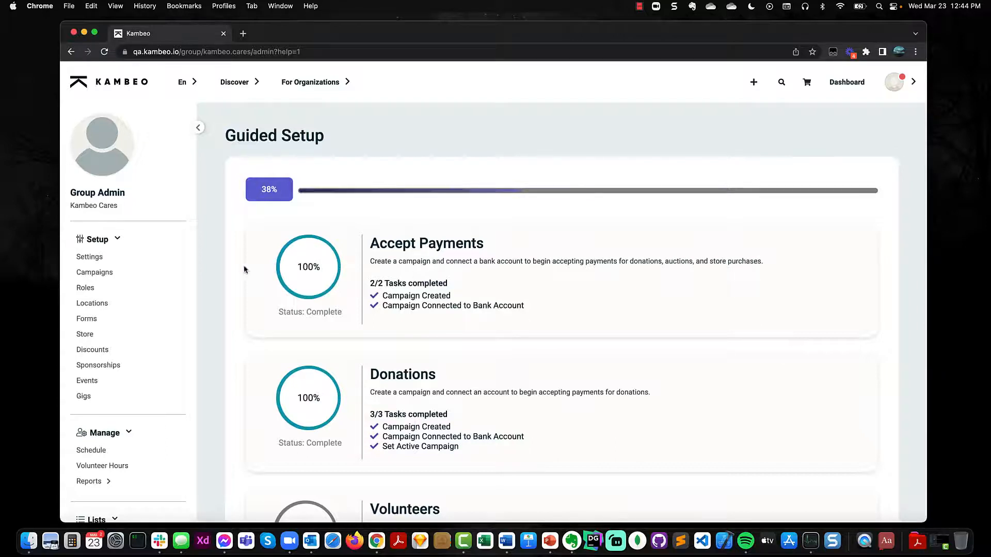
Step: Switch on Accepting Volunteer Applications in the group Settings' Volunteer Application section
{"action": "left_click", "coordinate": [103, 262]}
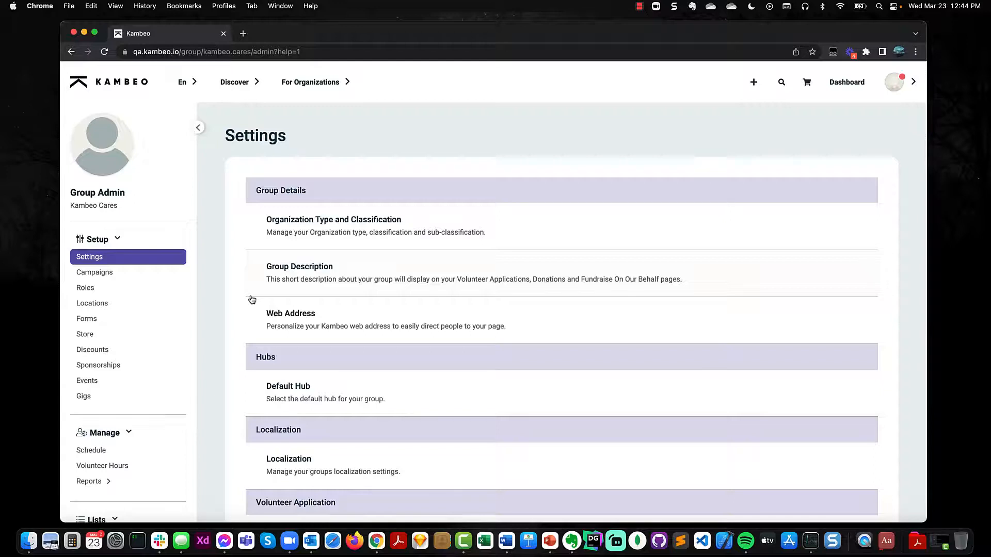
{"action": "scroll", "coordinate": [252, 300], "scroll_direction": "down", "scroll_amount": 3}
{"action": "scroll", "coordinate": [252, 300], "scroll_direction": "down", "scroll_amount": 3}
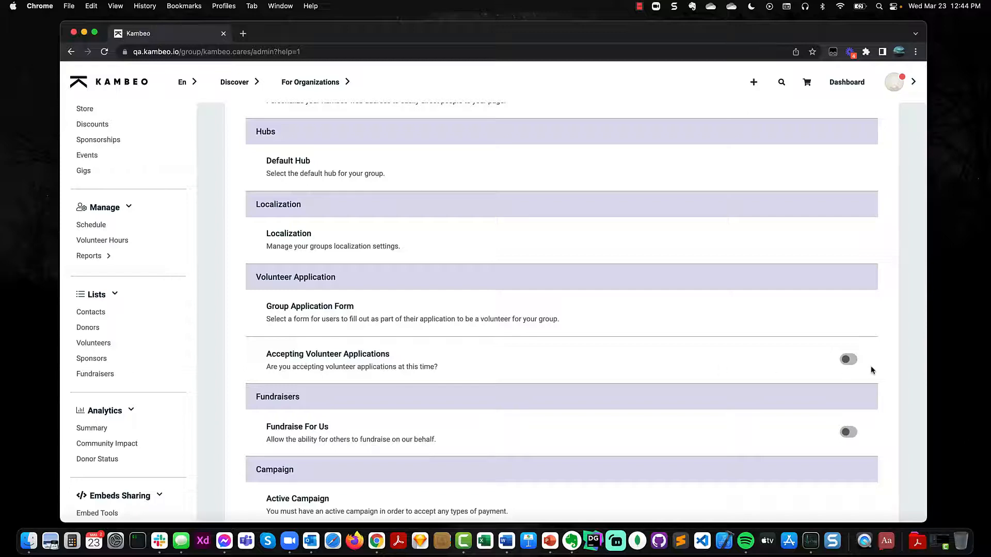
{"action": "left_click", "coordinate": [850, 360]}
Step: After peeking at the Group Application Form, switch on Fundraise For Us under Fundraisers
{"action": "left_click", "coordinate": [314, 308]}
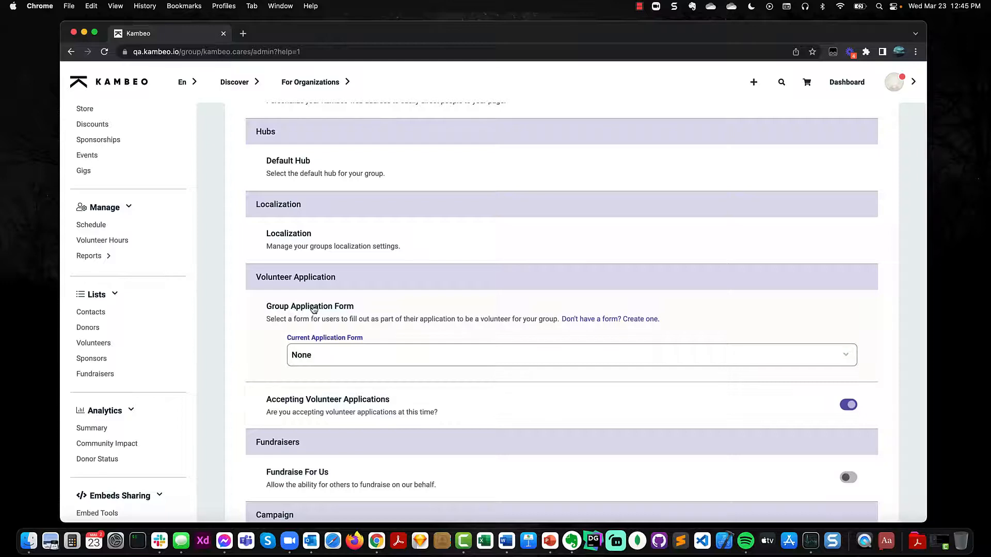
{"action": "left_click", "coordinate": [313, 308]}
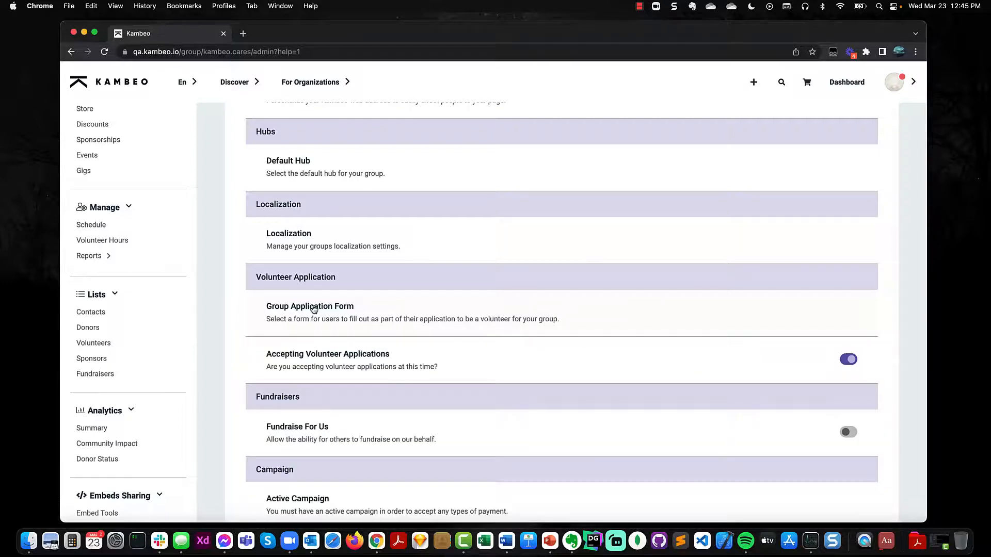
{"action": "scroll", "coordinate": [313, 309], "scroll_direction": "down", "scroll_amount": 3}
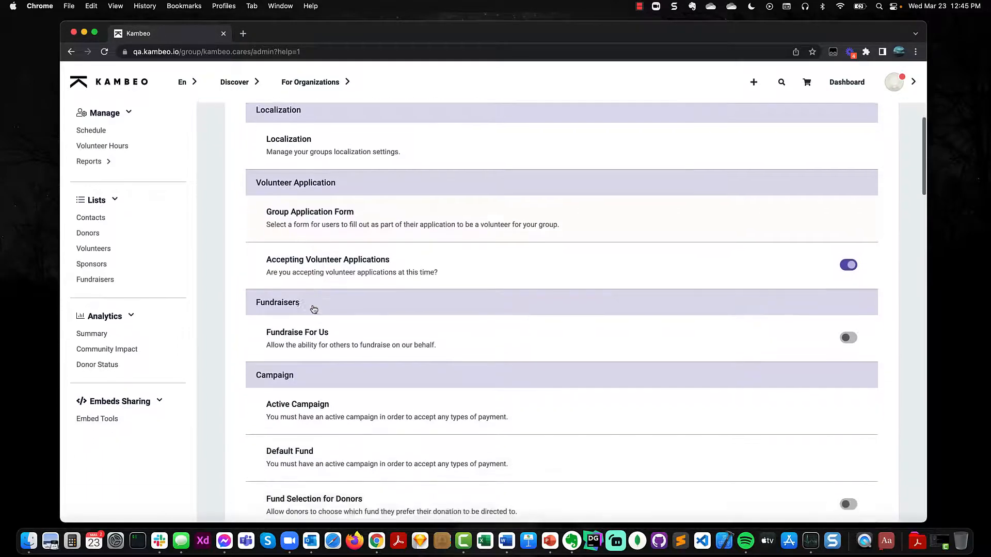
{"action": "left_click", "coordinate": [854, 338]}
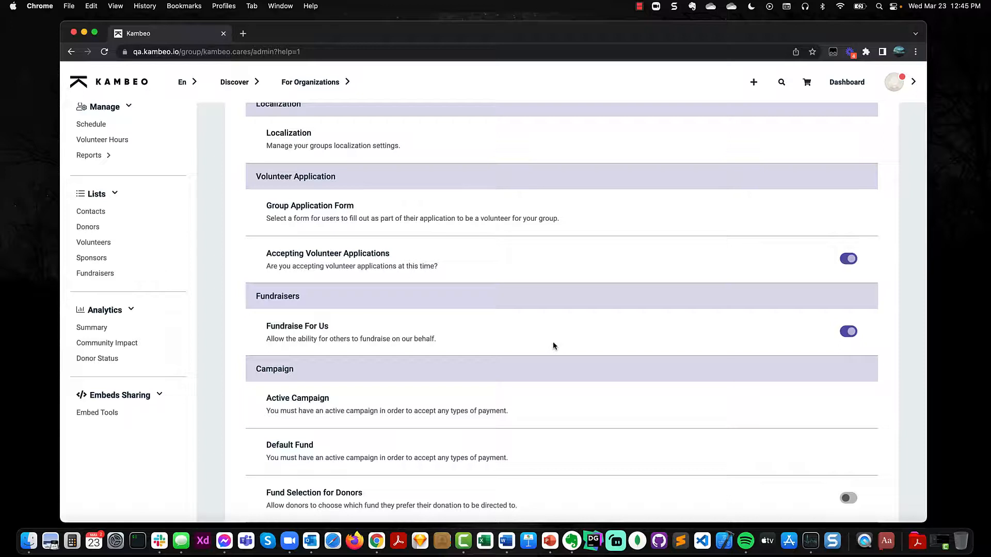
{"action": "scroll", "coordinate": [554, 346], "scroll_direction": "down", "scroll_amount": 5}
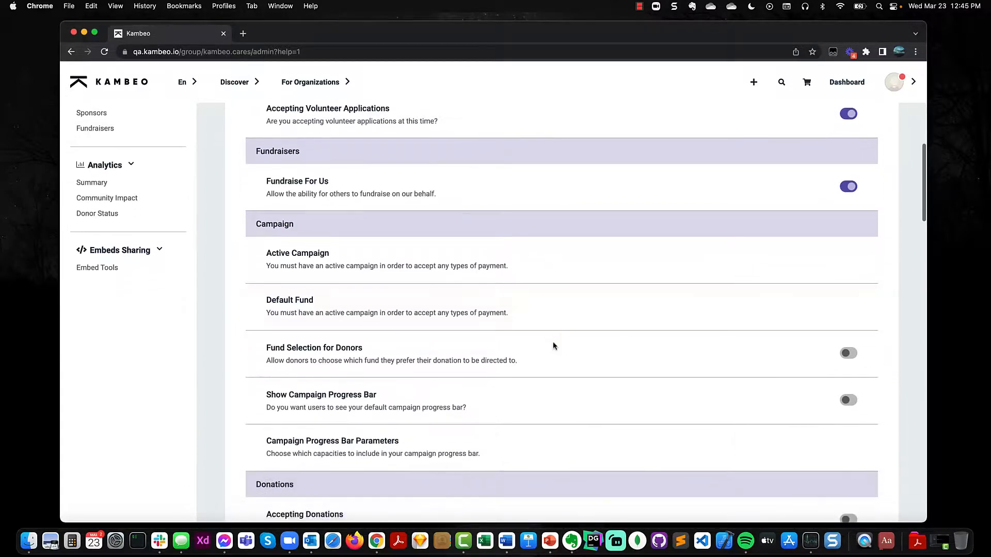
{"action": "scroll", "coordinate": [553, 345], "scroll_direction": "down", "scroll_amount": 5}
{"action": "scroll", "coordinate": [387, 382], "scroll_direction": "down", "scroll_amount": 2}
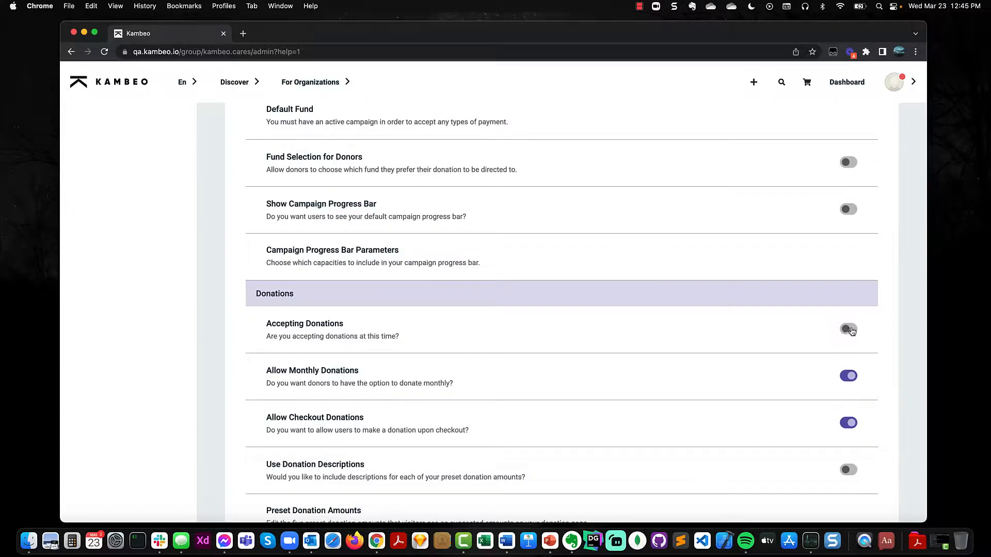
Step: Switch on Accepting Donations and review the $25 to $500 preset donation amounts
{"action": "left_click", "coordinate": [848, 329]}
{"action": "scroll", "coordinate": [384, 364], "scroll_direction": "down", "scroll_amount": 2}
{"action": "scroll", "coordinate": [383, 363], "scroll_direction": "down", "scroll_amount": 1}
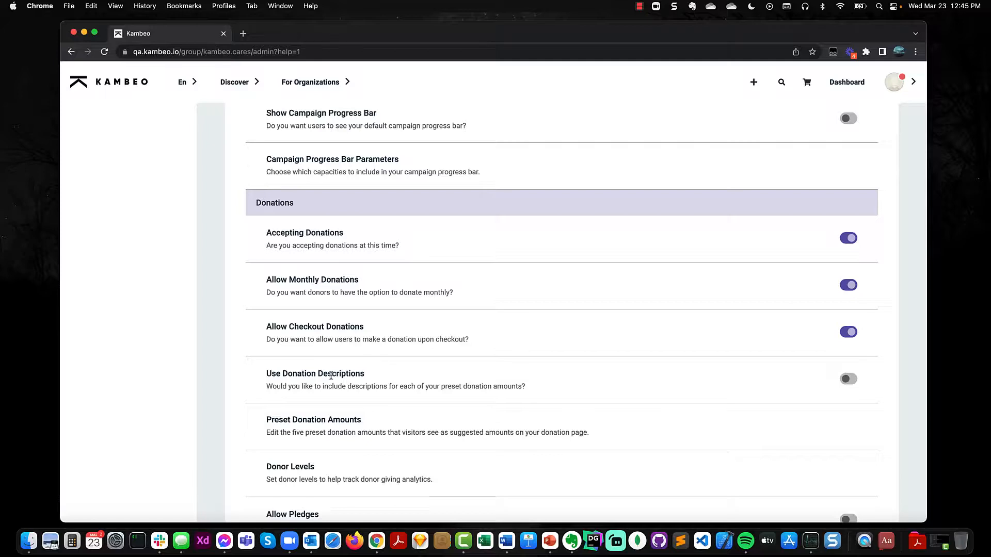
{"action": "left_click", "coordinate": [327, 420]}
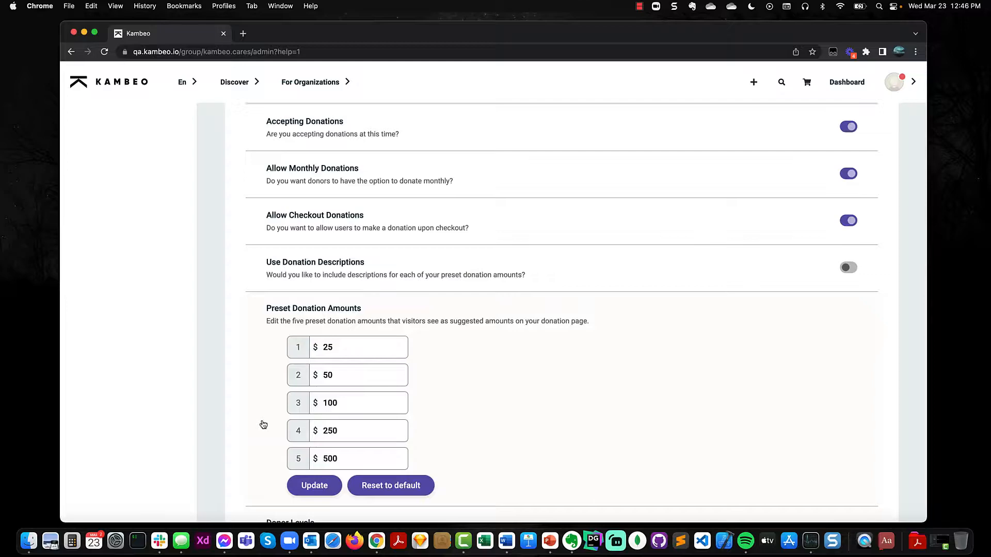
{"action": "scroll", "coordinate": [263, 424], "scroll_direction": "up", "scroll_amount": 6}
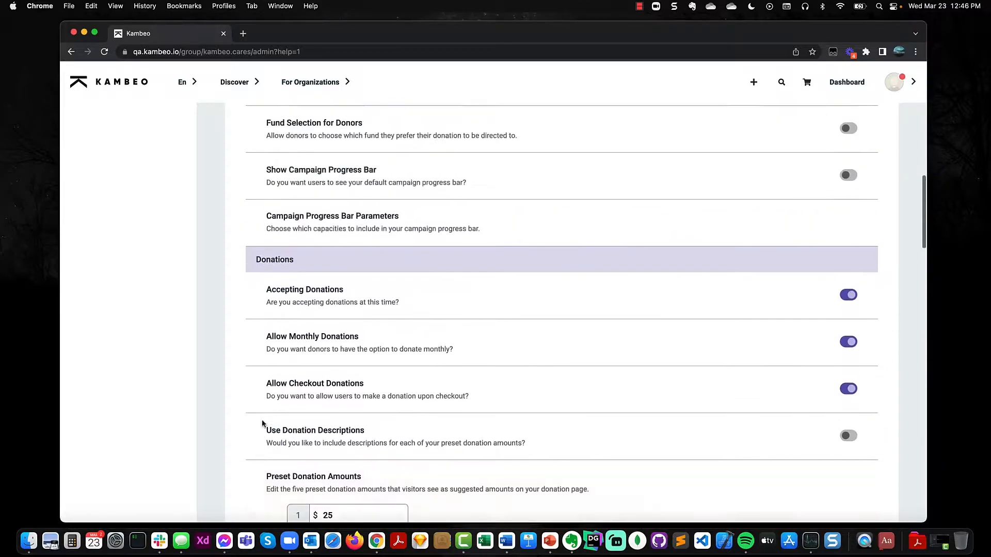
{"action": "scroll", "coordinate": [262, 424], "scroll_direction": "up", "scroll_amount": 10}
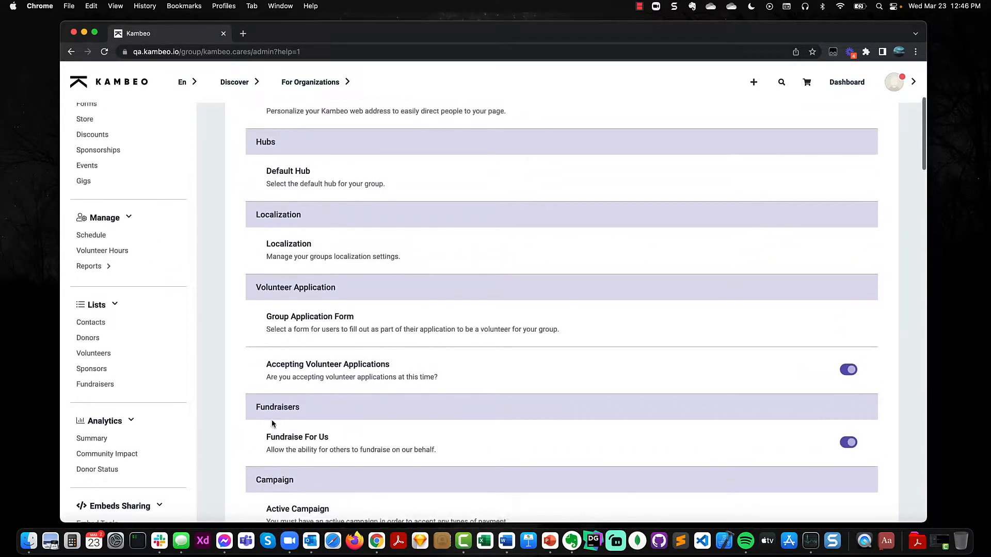
{"action": "scroll", "coordinate": [274, 424], "scroll_direction": "up", "scroll_amount": 2}
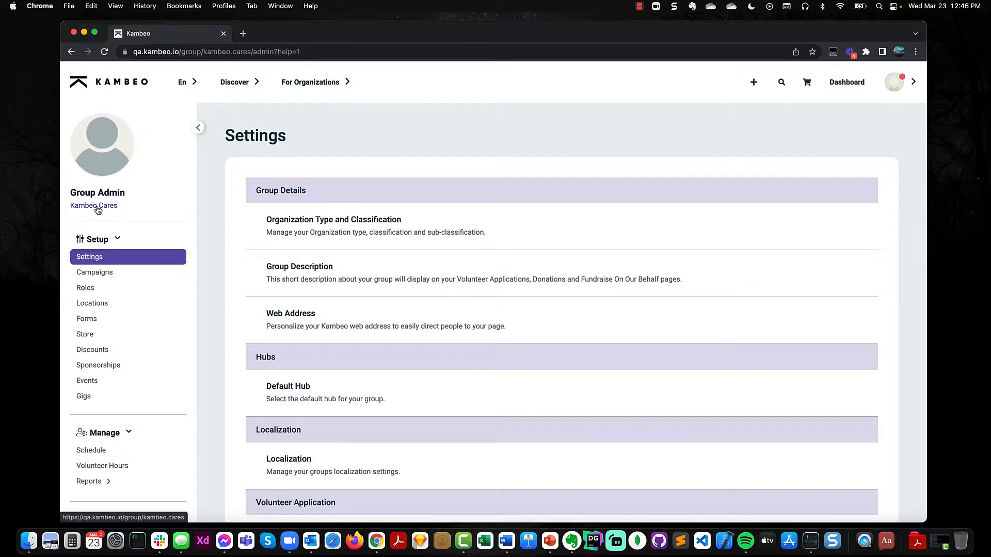
Step: Go from the admin Dashboard to My Pages and reopen the Kambeo Cares group page
{"action": "left_click", "coordinate": [847, 83]}
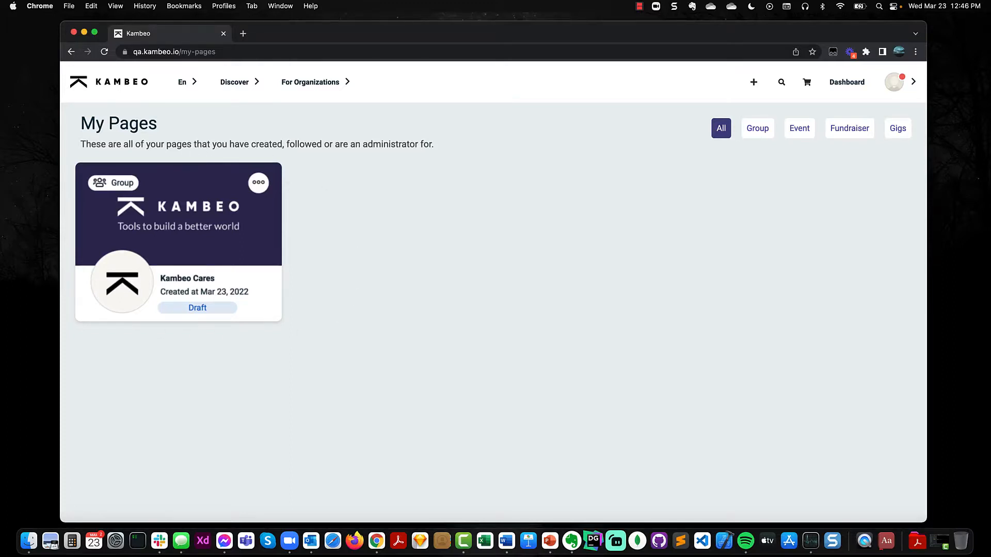
{"action": "left_click", "coordinate": [190, 278]}
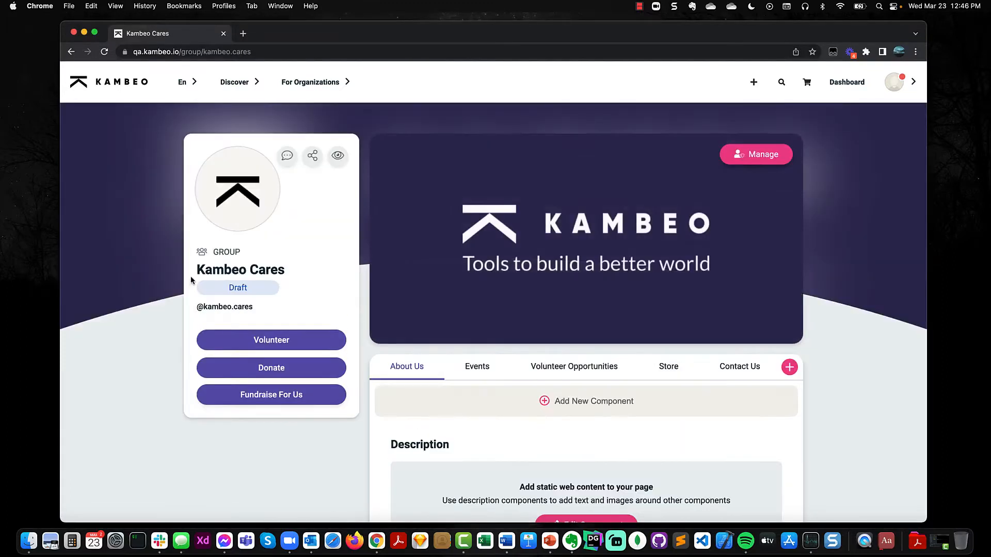